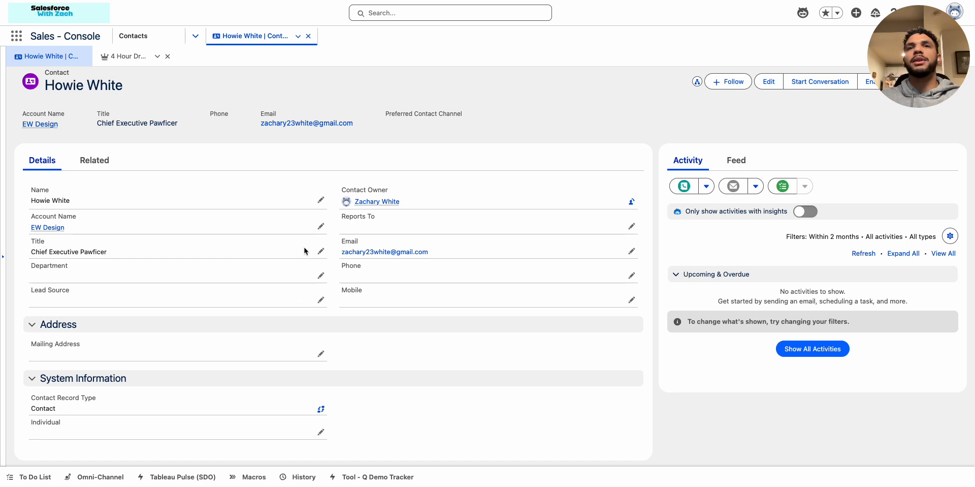
# - Examine the contact's record and the details of the related 4 Hour Drone Shot opportunity
pyautogui.scroll(1, 304, 251)
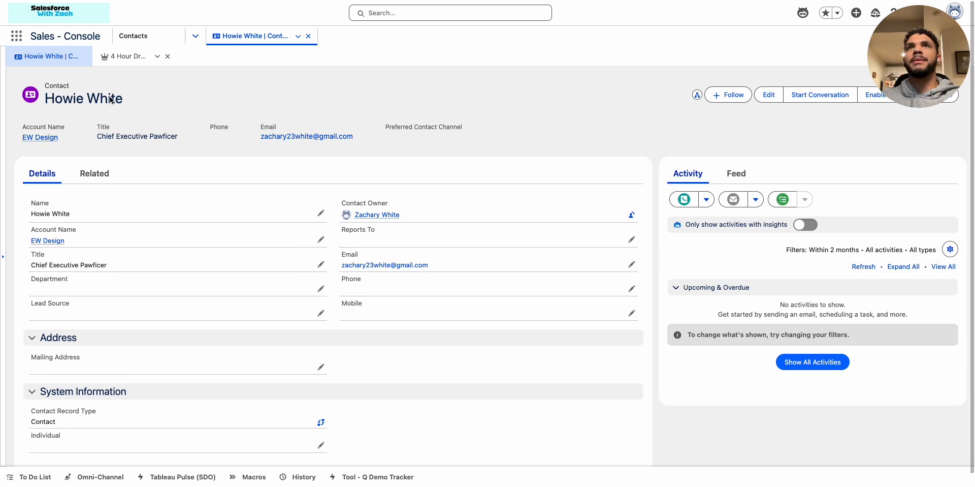
pyautogui.click(121, 56)
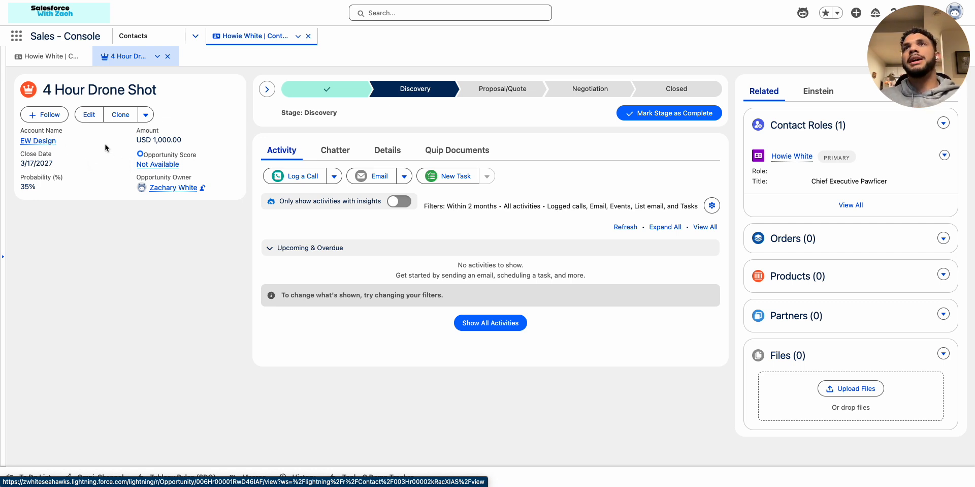
pyautogui.click(395, 152)
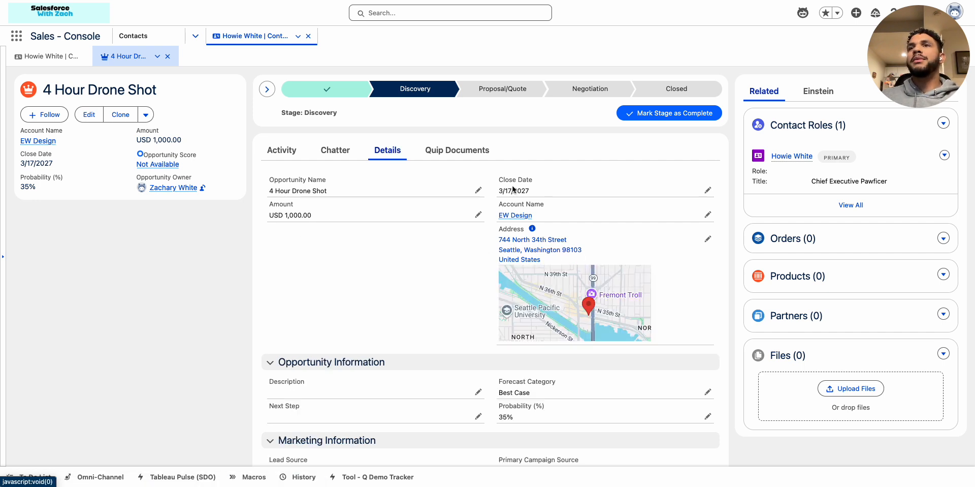
pyautogui.scroll(-3, 515, 248)
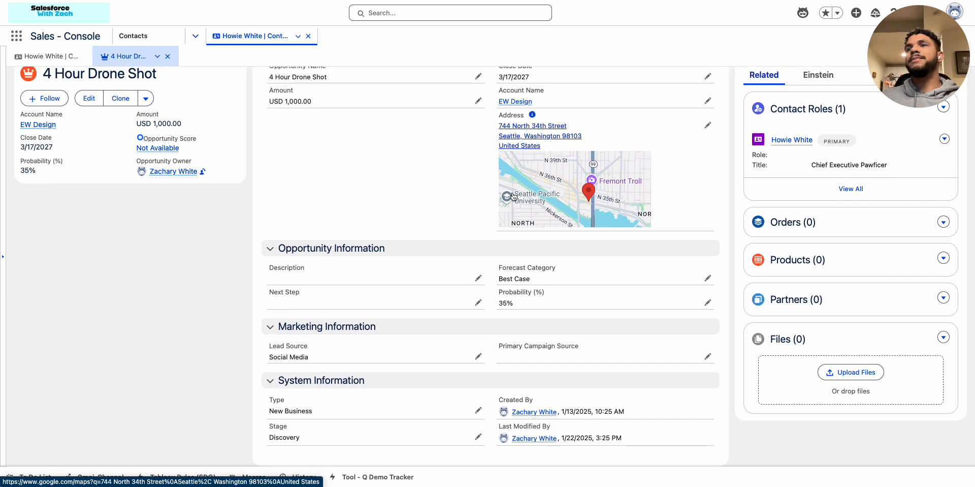
# - Start a new email to the contact from the contact record, using Einstein to draft it
pyautogui.click(70, 57)
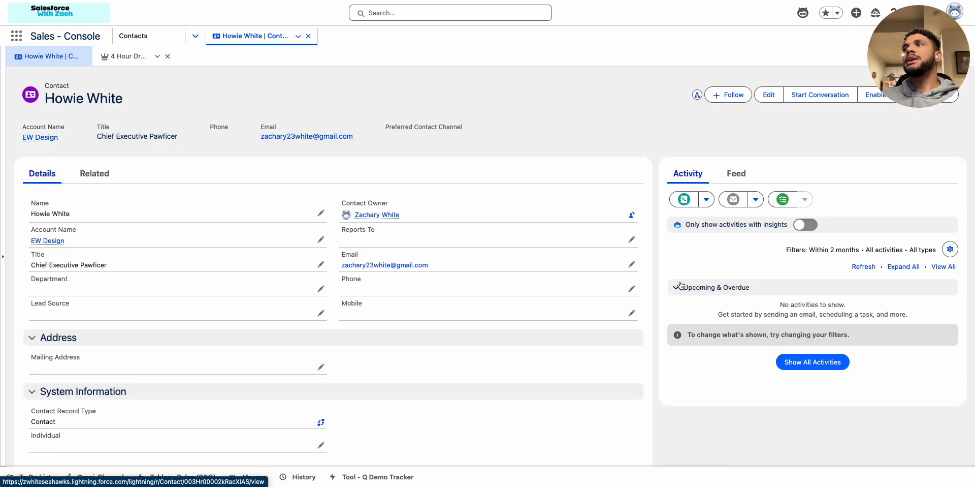
pyautogui.click(733, 200)
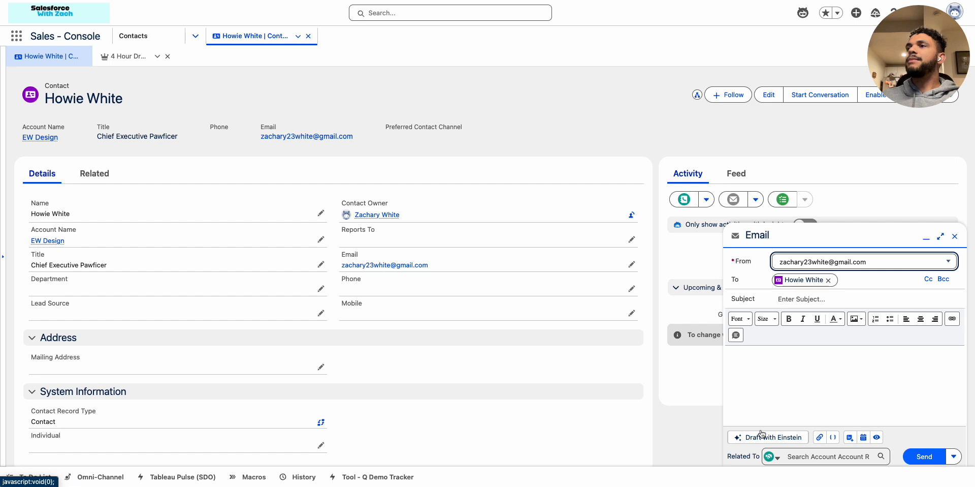
pyautogui.click(749, 440)
pyautogui.click(771, 387)
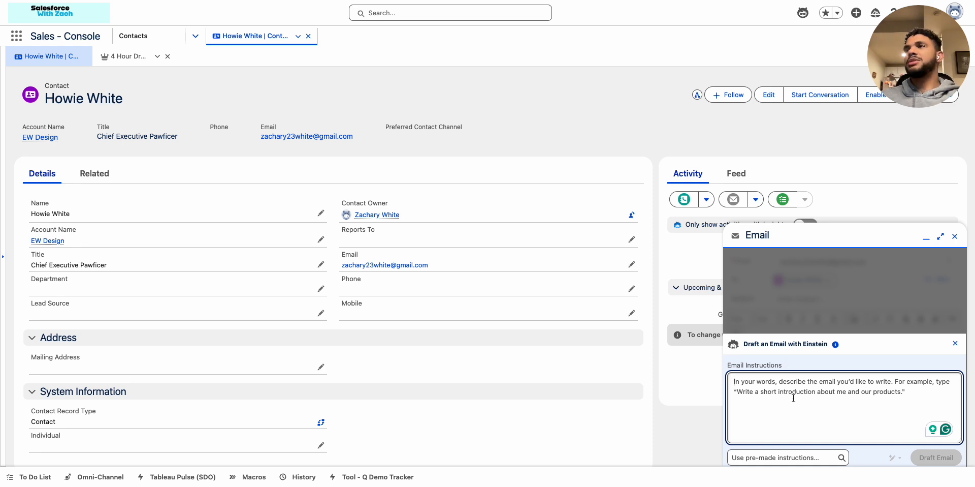
# - Generate an email draft with instructions to get the contact's business, make it personal and include the data of his opportunity
pyautogui.write('I want to email howie and get his business.')
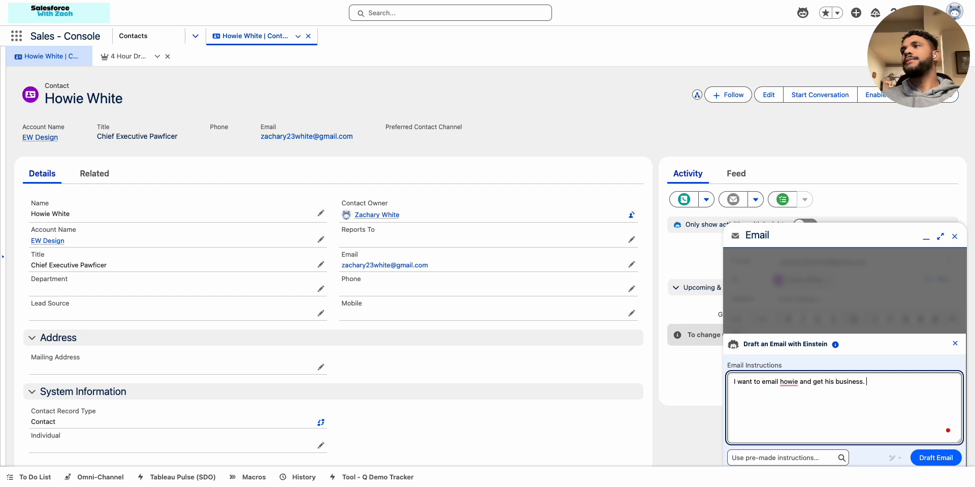
pyautogui.write(' Make it personal an include the data of his o')
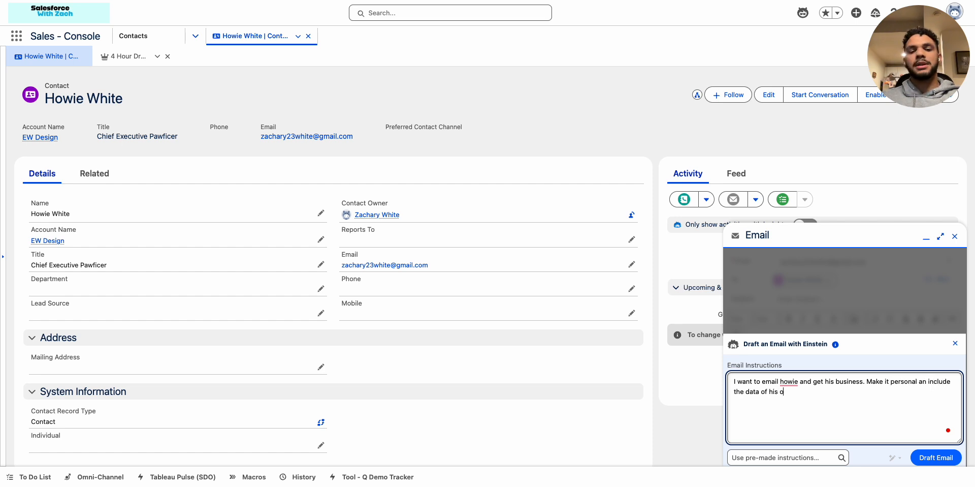
pyautogui.write('.')
pyautogui.rightClick(787, 377)
pyautogui.click(790, 401)
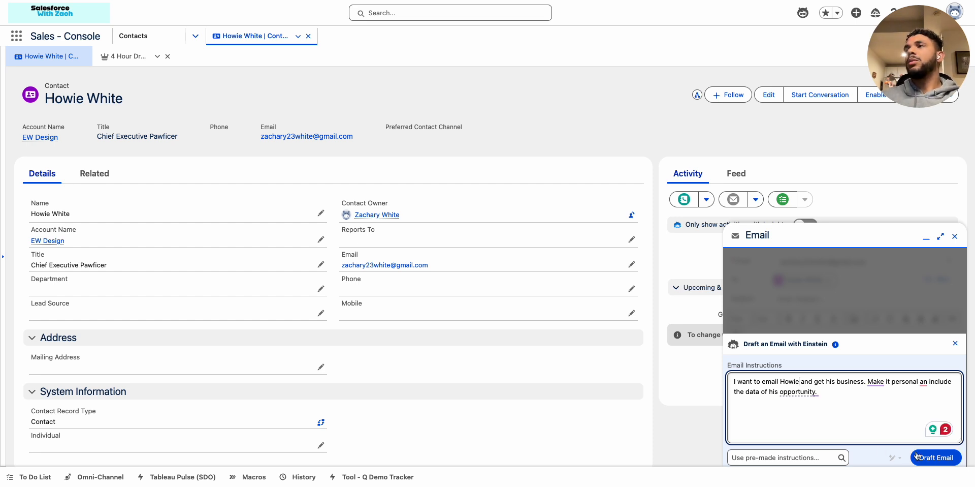
pyautogui.click(935, 457)
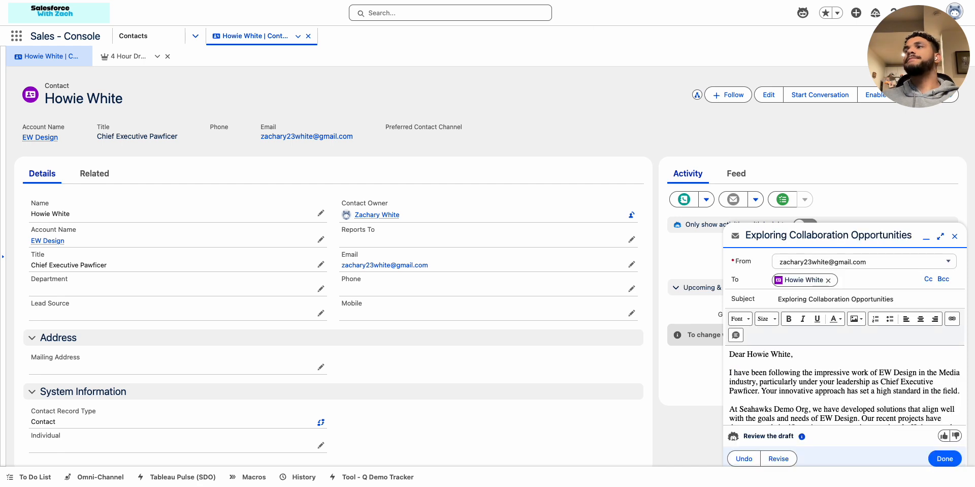
# - Read through the generated email draft, checking the sender company mention, the meeting request and the signature
pyautogui.scroll(-3, 780, 385)
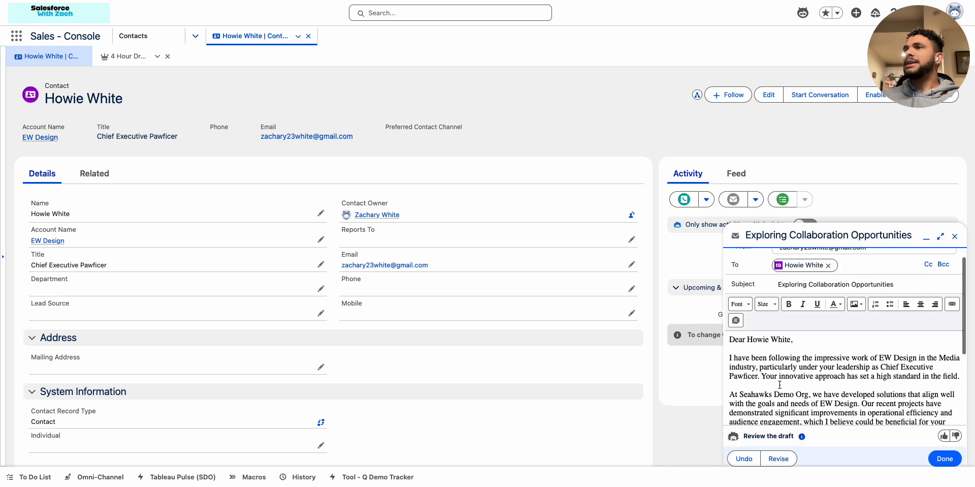
pyautogui.scroll(-3, 780, 385)
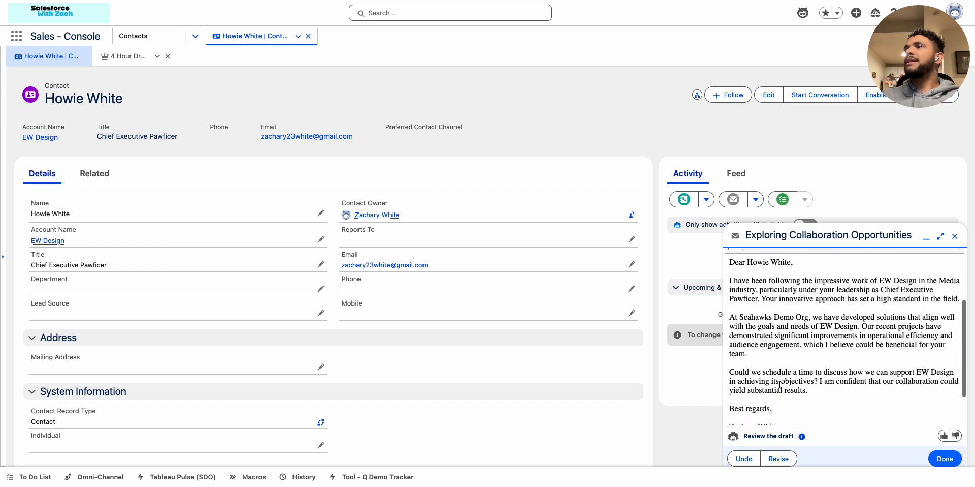
pyautogui.scroll(2, 779, 385)
pyautogui.scroll(2, 780, 385)
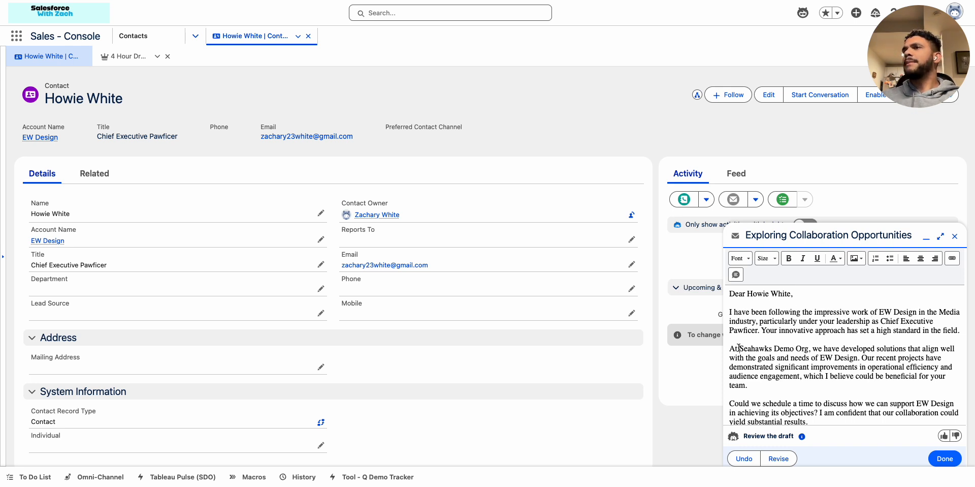
pyautogui.moveTo(811, 348); pyautogui.dragTo(744, 351)
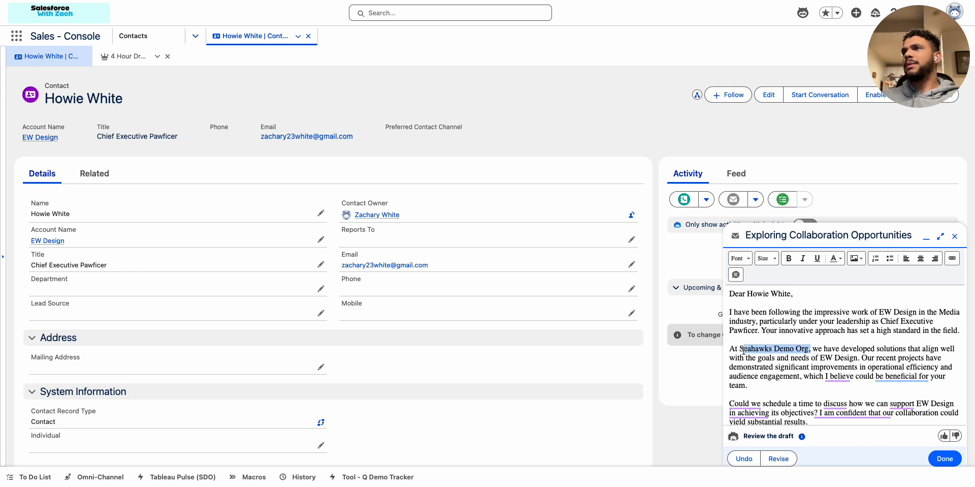
pyautogui.click(842, 347)
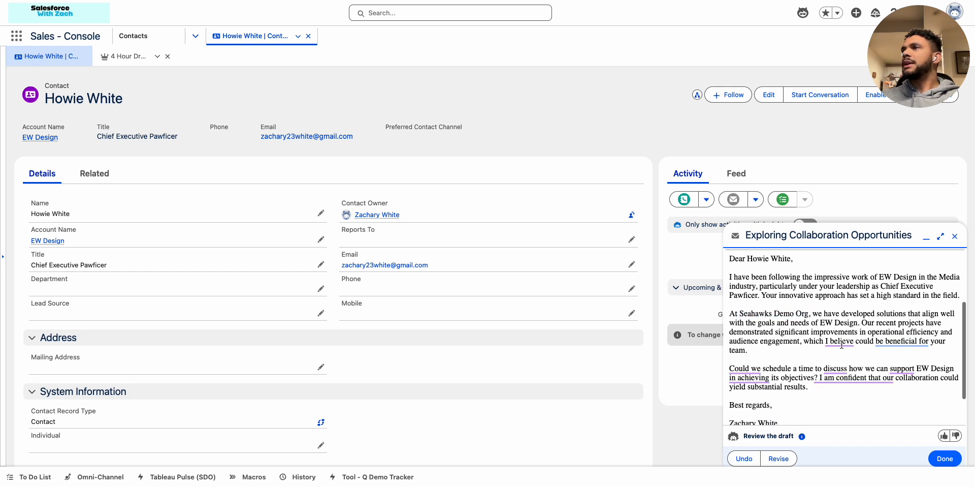
pyautogui.scroll(-1, 841, 346)
pyautogui.scroll(-1, 841, 344)
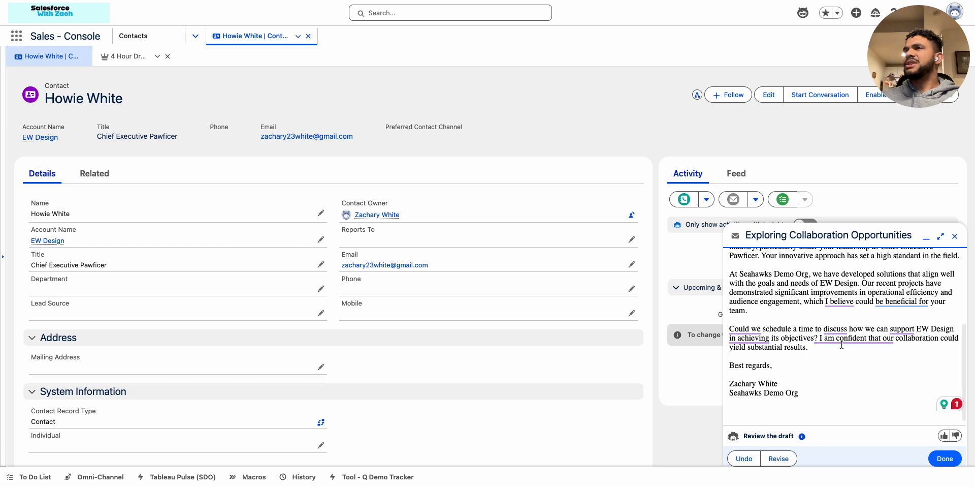
pyautogui.scroll(-1, 842, 344)
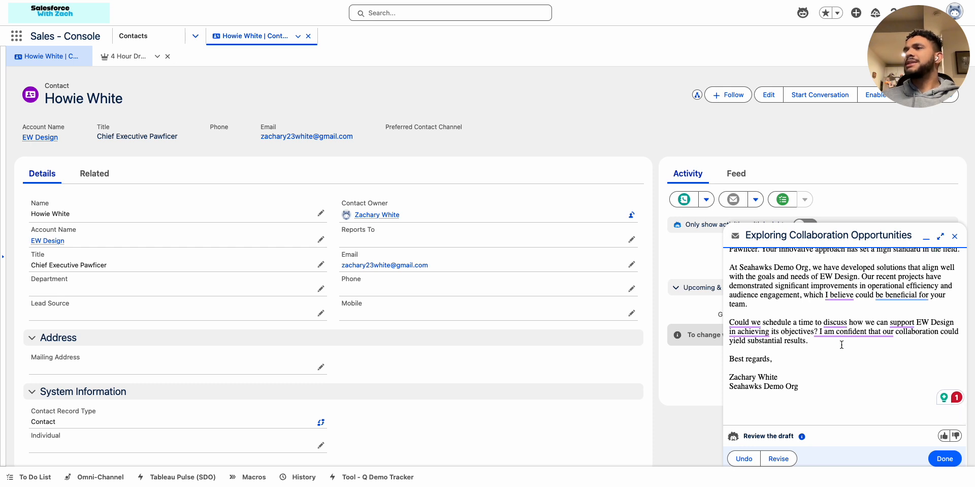
# - Reopen the draft's email instructions for revision and look through the available pre-made instructions
pyautogui.click(778, 458)
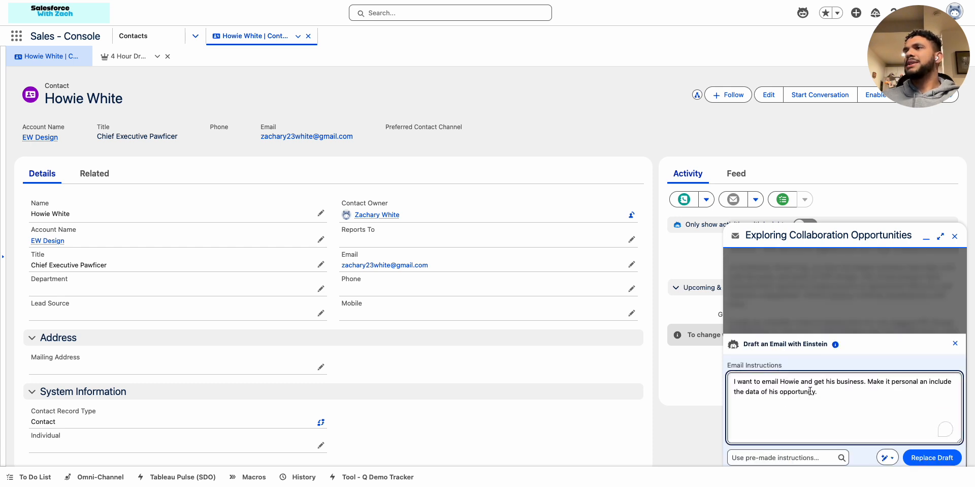
pyautogui.click(814, 407)
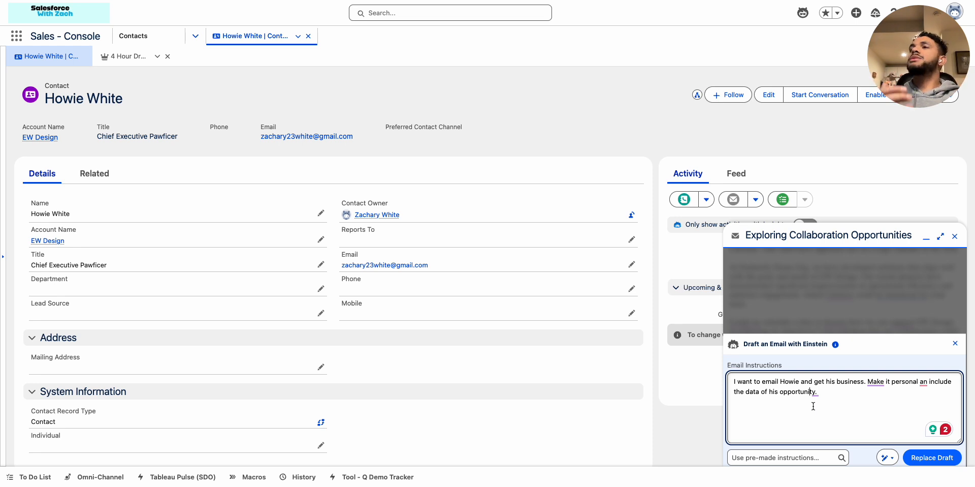
pyautogui.click(764, 458)
pyautogui.scroll(-1, 779, 421)
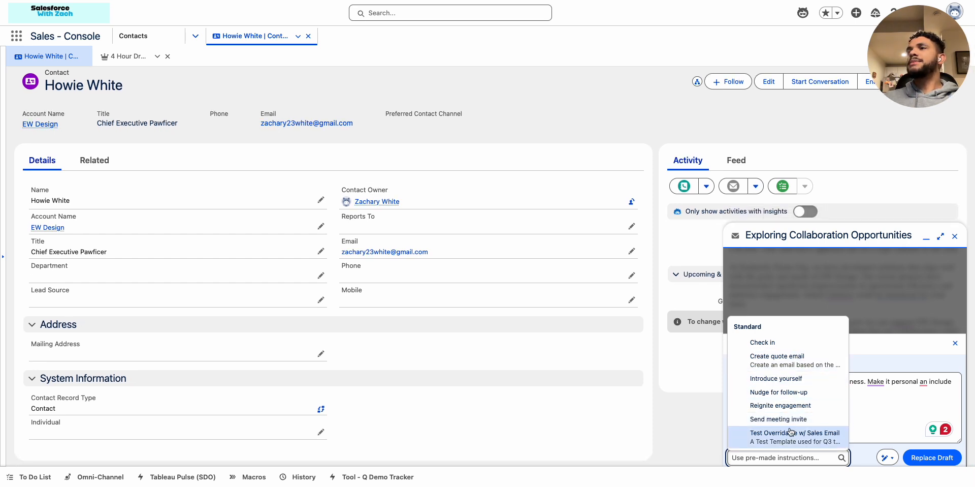
pyautogui.click(880, 341)
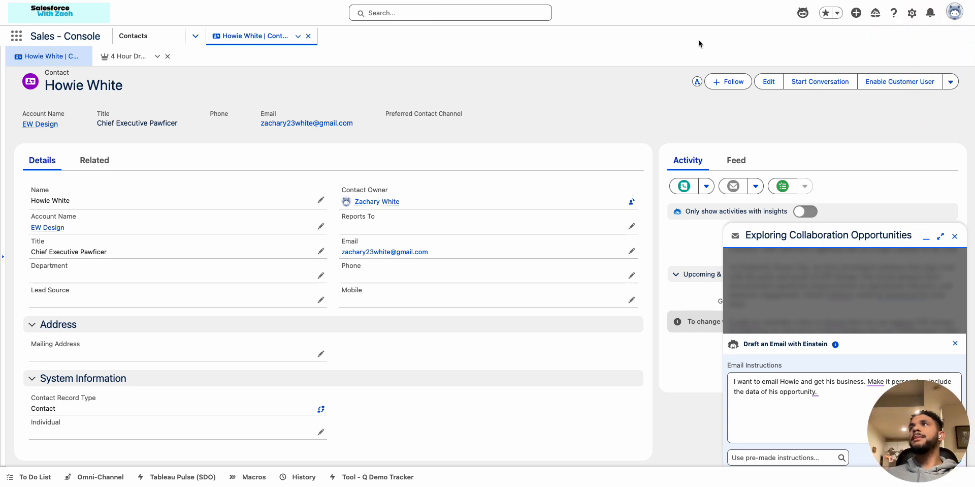
# - Open Prompt Builder in Setup and look through the list of all prompt templates
pyautogui.click(912, 14)
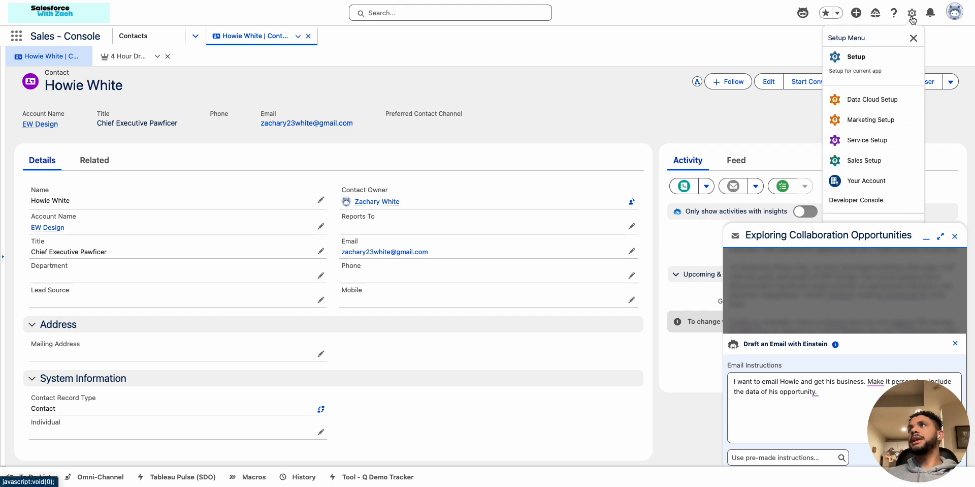
pyautogui.click(868, 62)
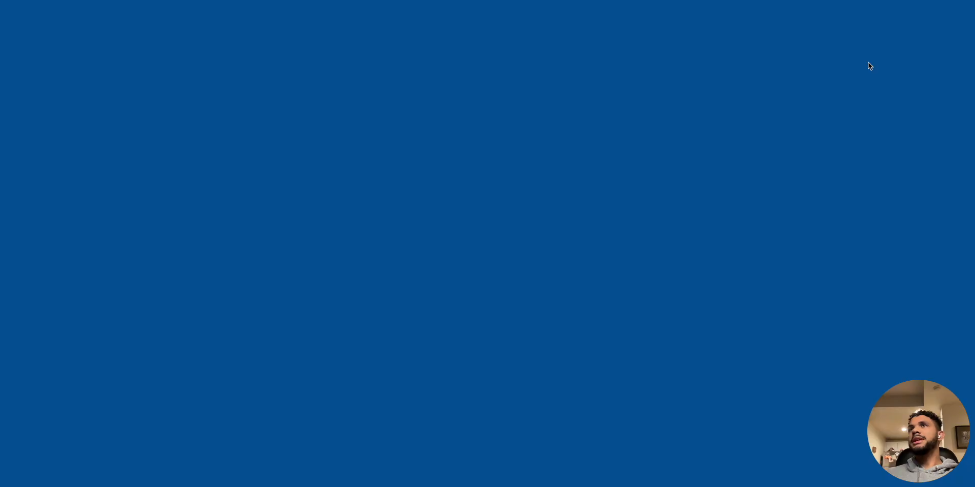
pyautogui.click(85, 59)
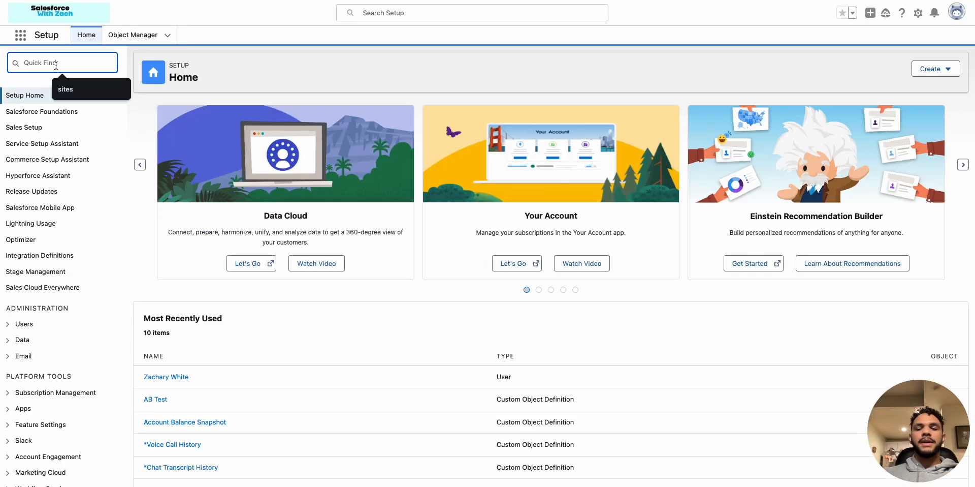
pyautogui.write('prompt')
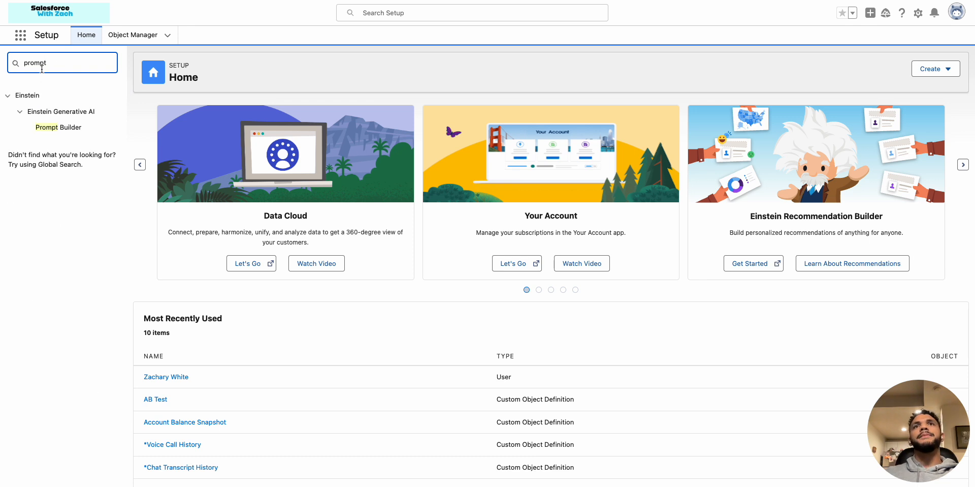
pyautogui.click(51, 127)
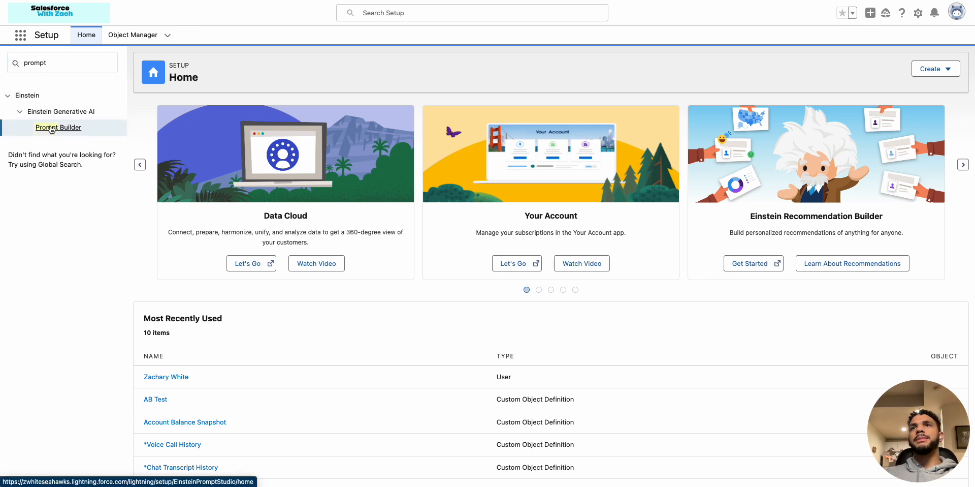
pyautogui.moveTo(929, 447); pyautogui.dragTo(954, 80)
pyautogui.scroll(-2, 547, 338)
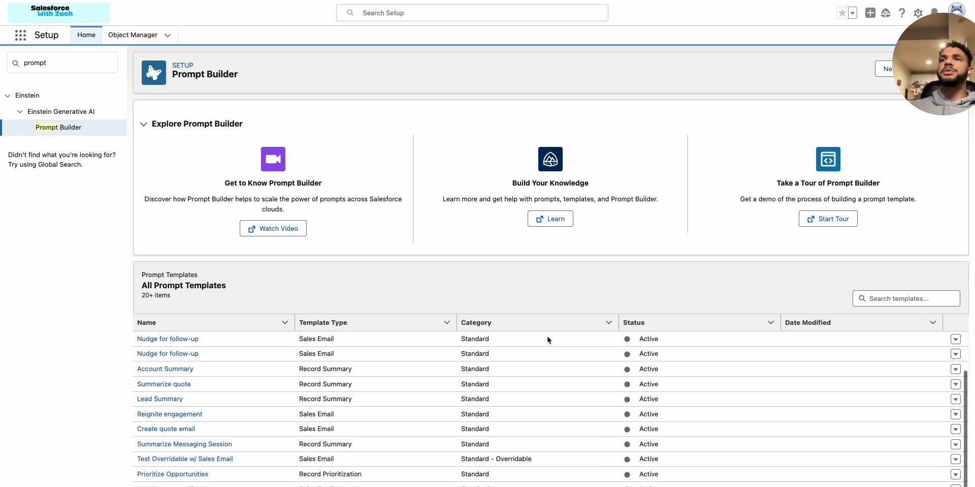
pyautogui.scroll(-3, 530, 235)
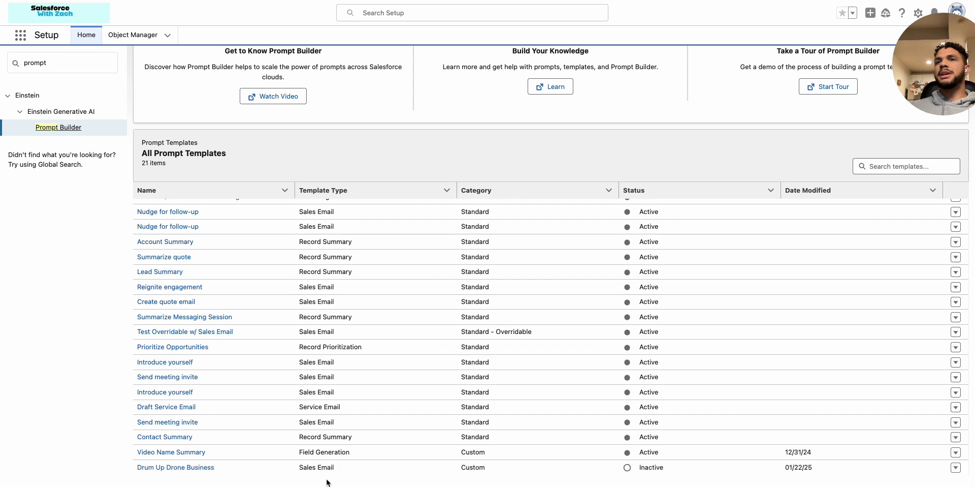
pyautogui.scroll(3, 408, 362)
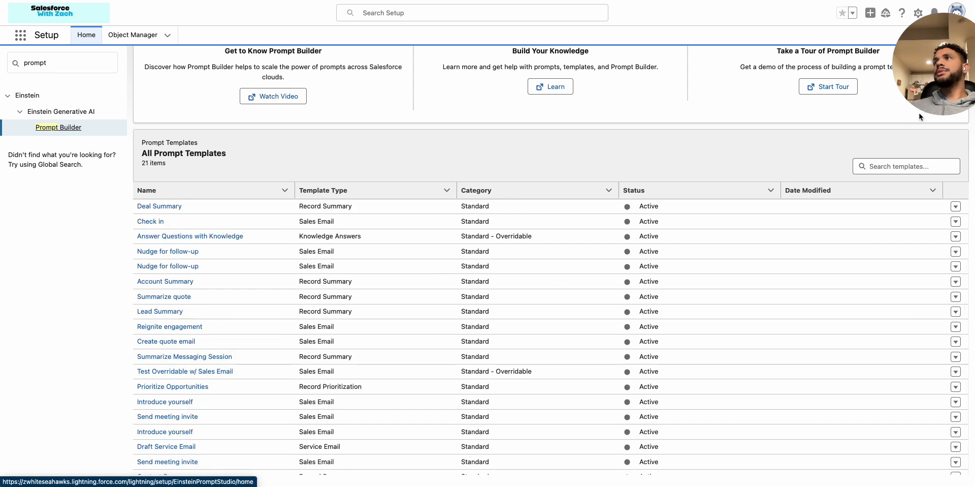
pyautogui.scroll(3, 678, 240)
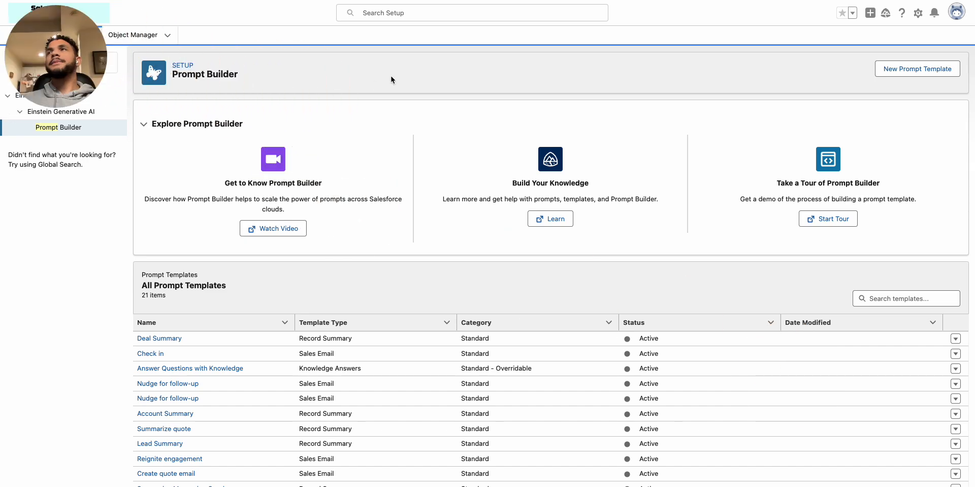
# - Start a new prompt template of type Sales Email and name it "Drum Up Drone Business"
pyautogui.click(917, 68)
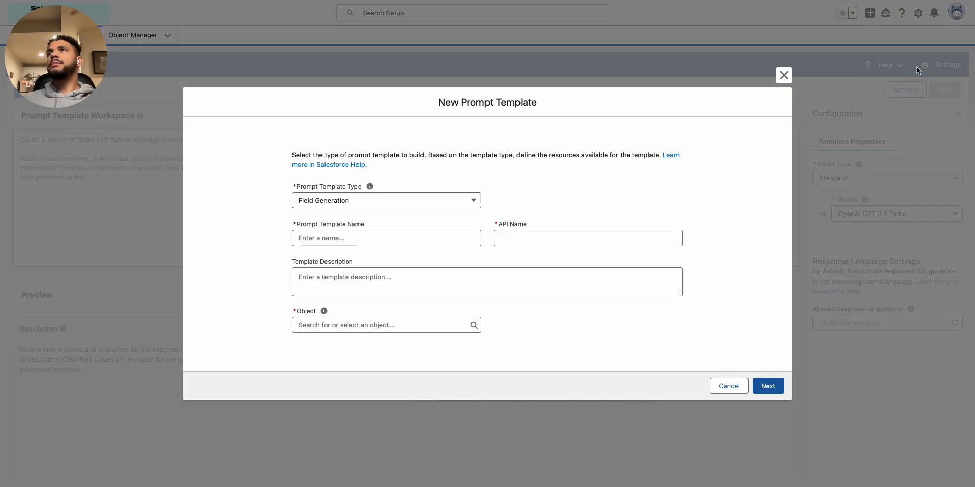
pyautogui.click(317, 206)
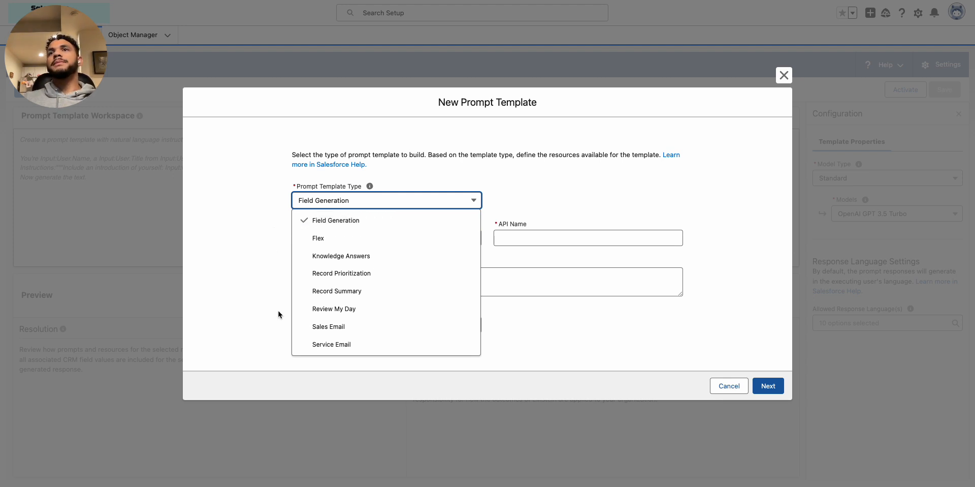
pyautogui.click(332, 328)
pyautogui.click(335, 238)
pyautogui.write('Drum')
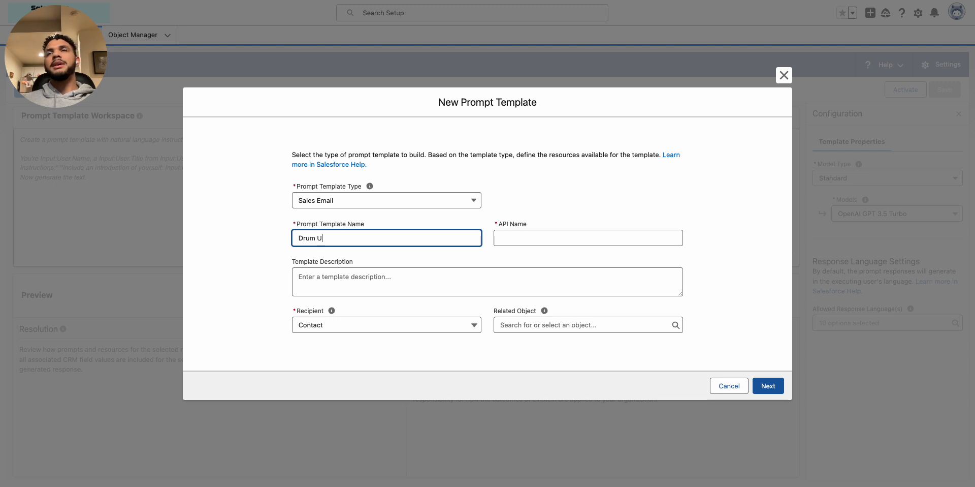
pyautogui.write('usiness')
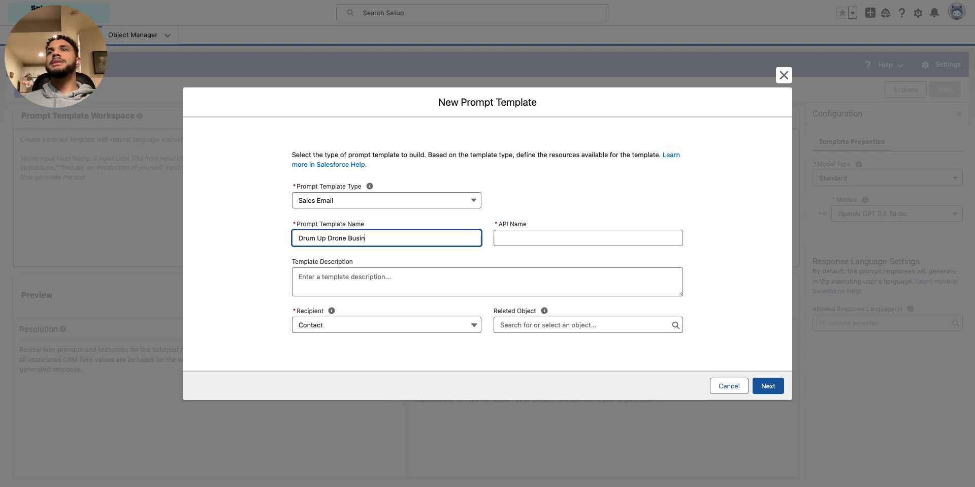
pyautogui.press('Tab')
# - Describe the template as "This email template is used to look at opportunities related to contacts and encourage the sale."
pyautogui.click(323, 282)
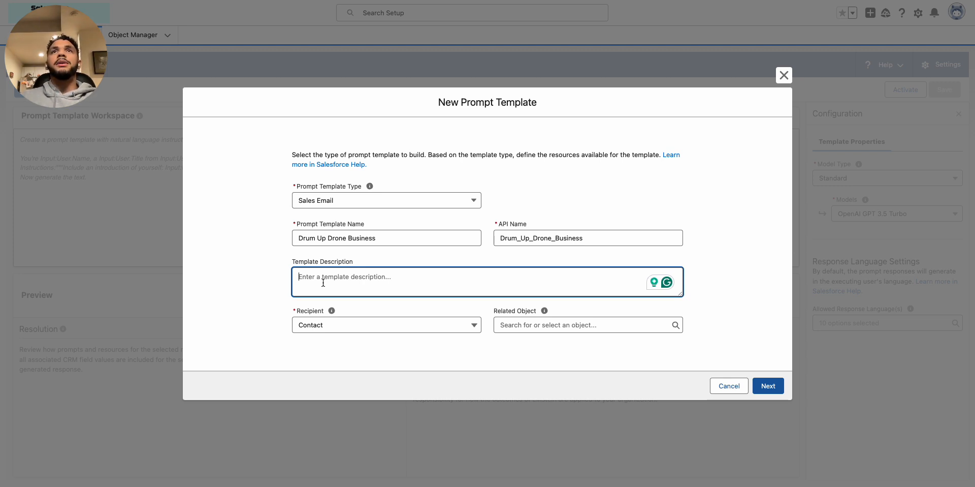
pyautogui.write('This email template is used ot')
pyautogui.press('BackSpace')
pyautogui.press('BackSpace')
pyautogui.press('BackSpace')
pyautogui.write('to look at op')
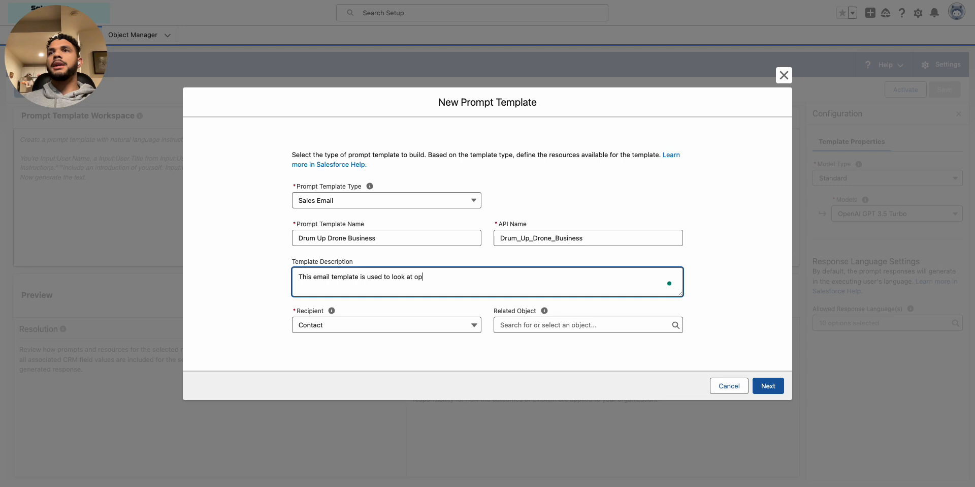
pyautogui.write('portunities related')
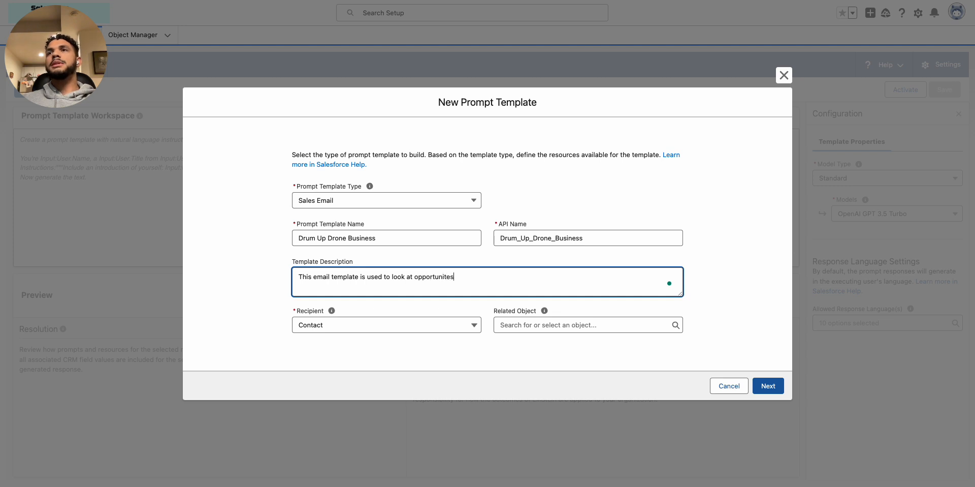
pyautogui.write(' to contacts and i')
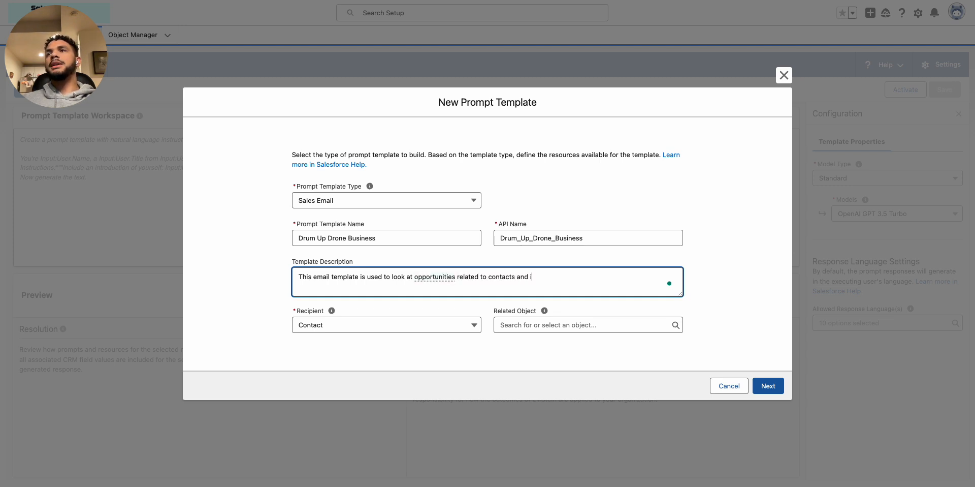
pyautogui.press('BackSpace')
pyautogui.write('encourag')
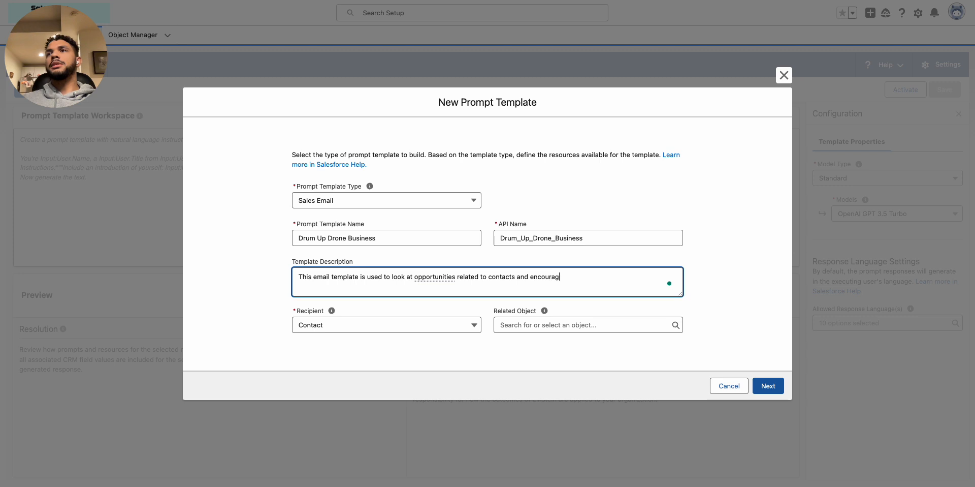
pyautogui.write('e the sale')
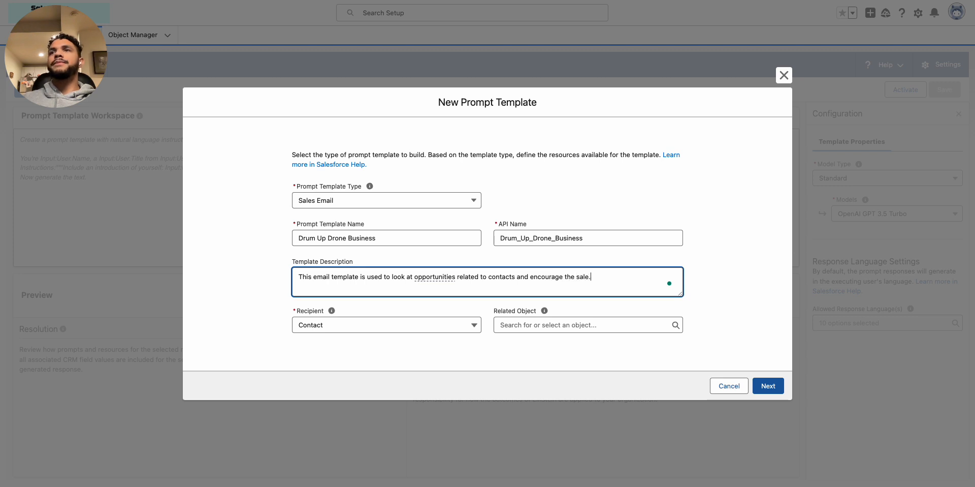
pyautogui.click(285, 339)
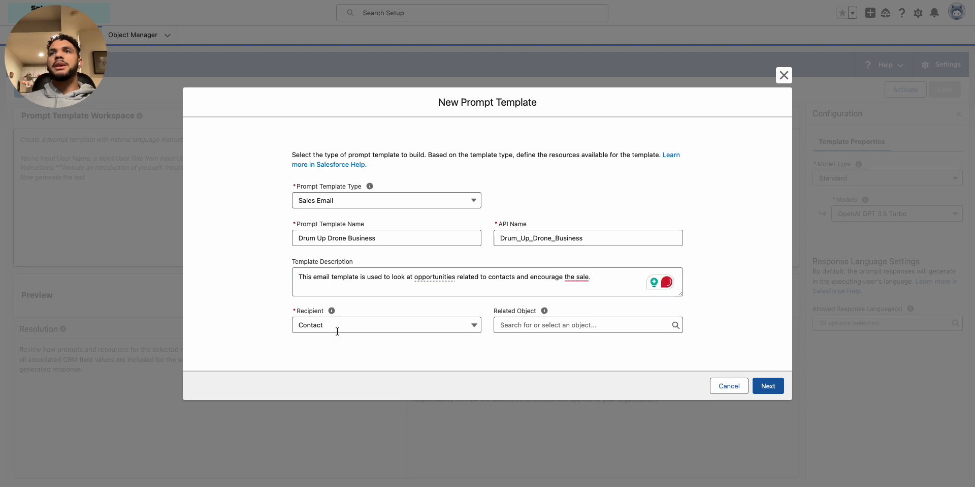
# - Set Opportunity as the template's related object and continue to the prompt template workspace
pyautogui.click(597, 328)
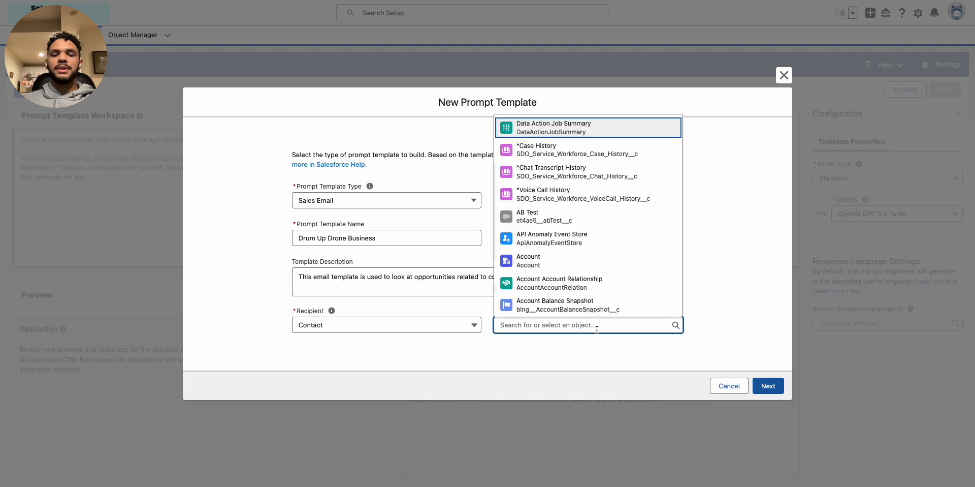
pyautogui.write('opp')
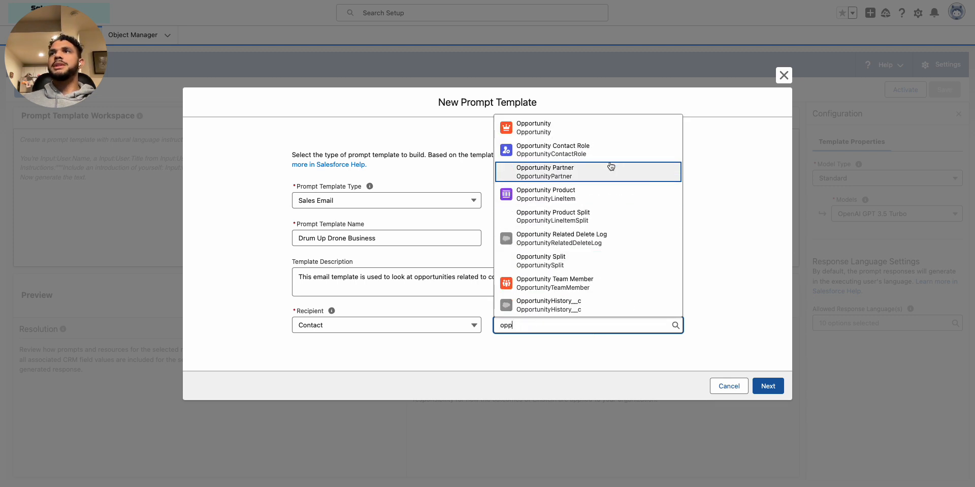
pyautogui.click(595, 126)
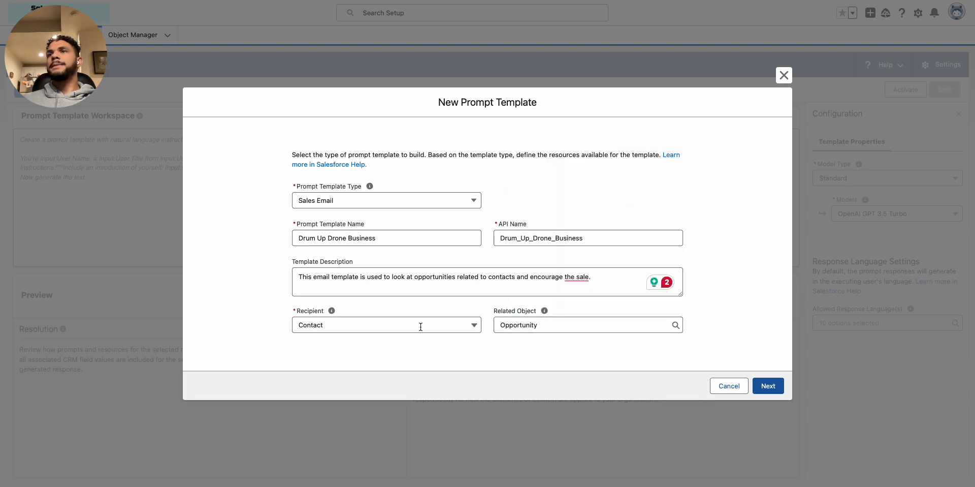
pyautogui.click(775, 382)
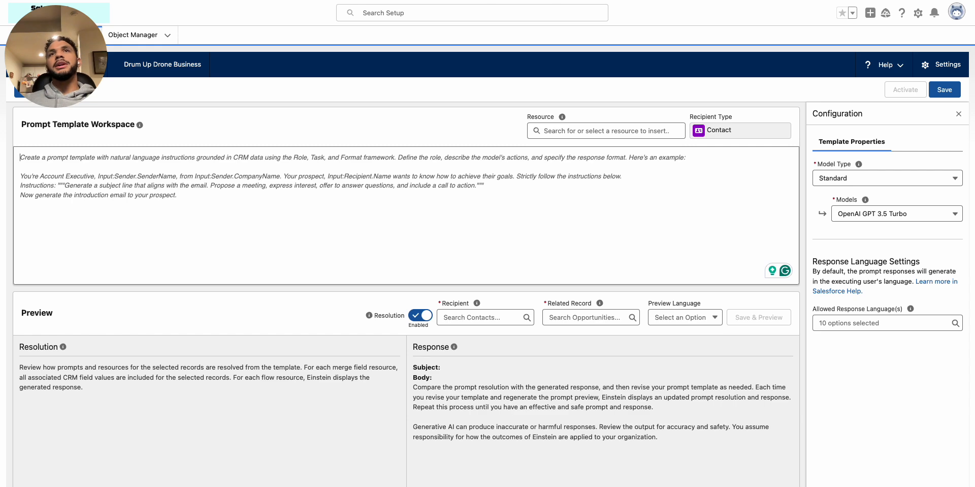
# - Begin the prompt with "You're a" followed by the sender's Title merge field
pyautogui.moveTo(488, 0)
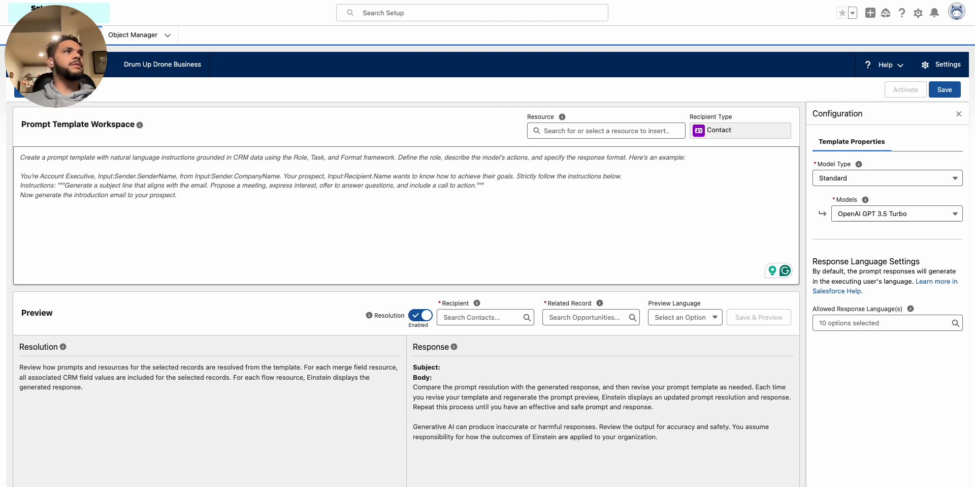
pyautogui.click(47, 201)
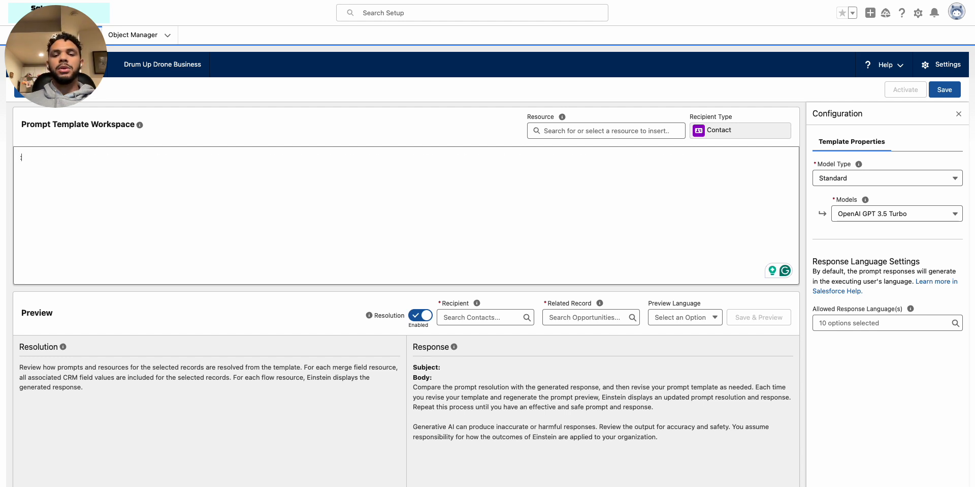
pyautogui.write('You')
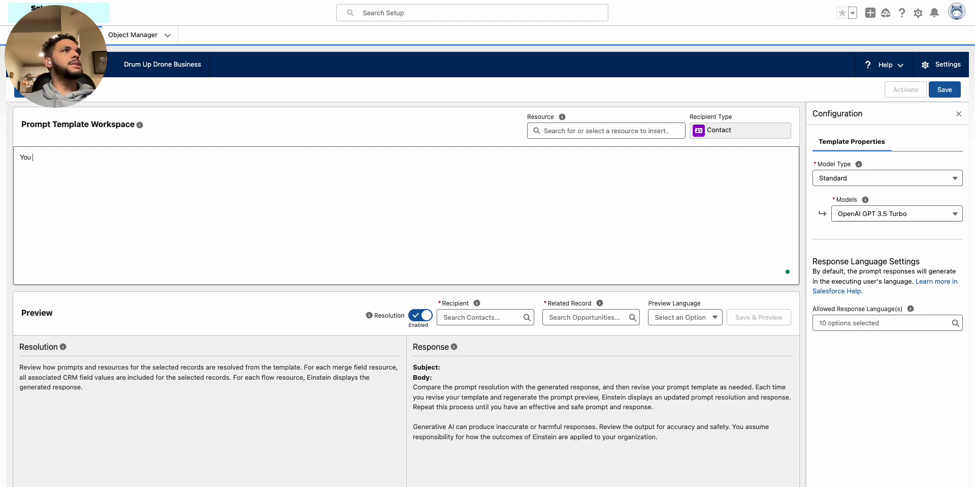
pyautogui.write("'re a")
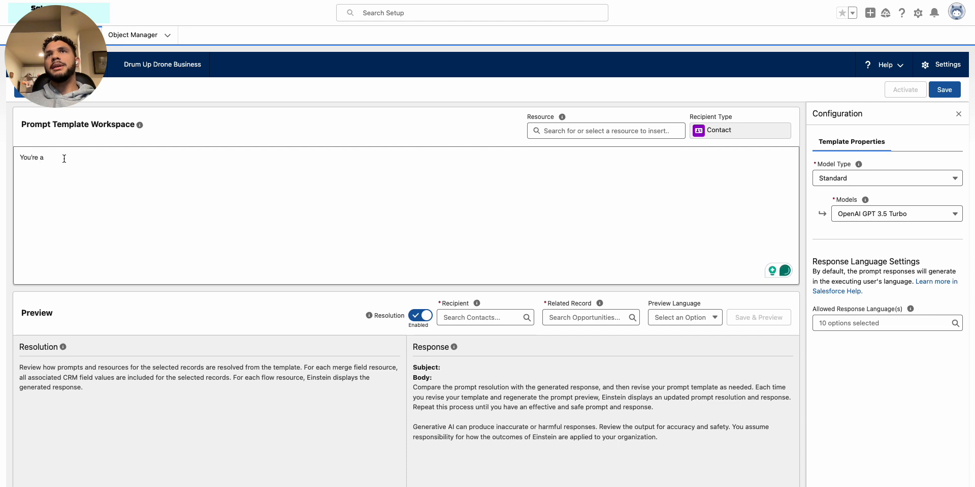
pyautogui.click(570, 129)
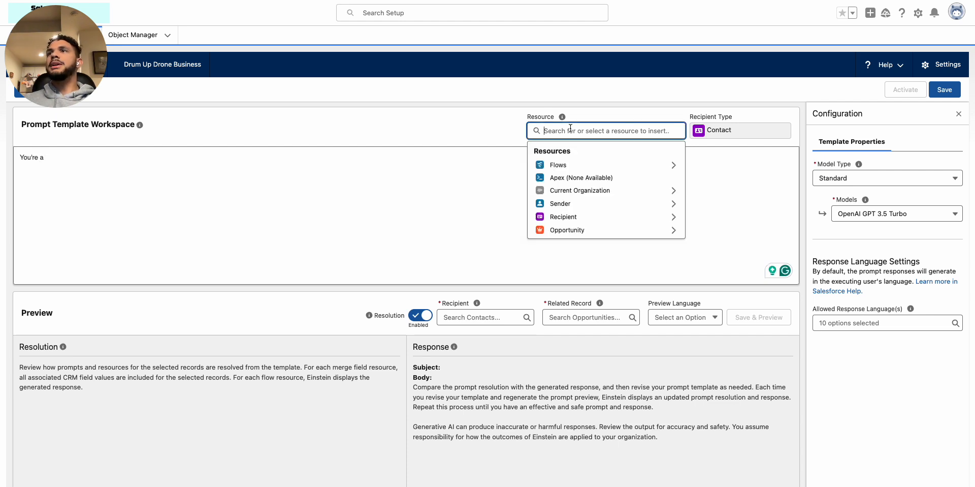
pyautogui.click(577, 205)
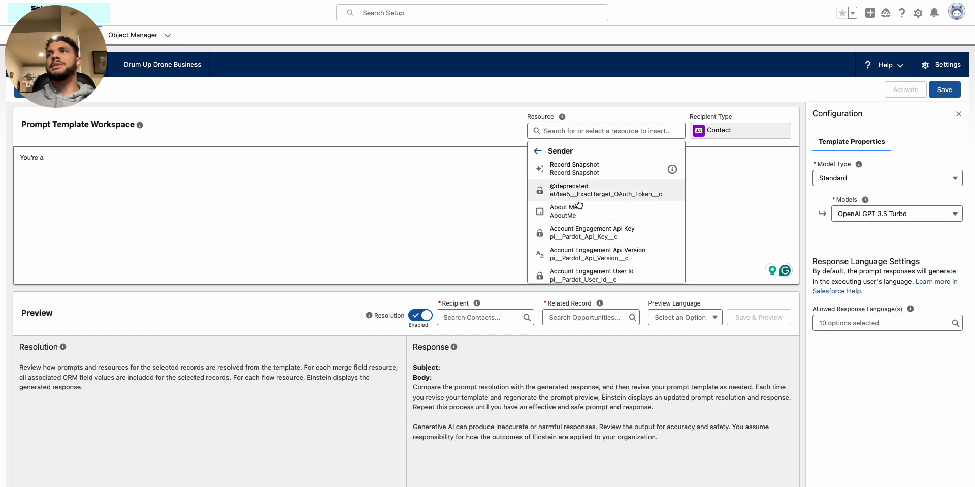
pyautogui.click(569, 130)
pyautogui.write('title')
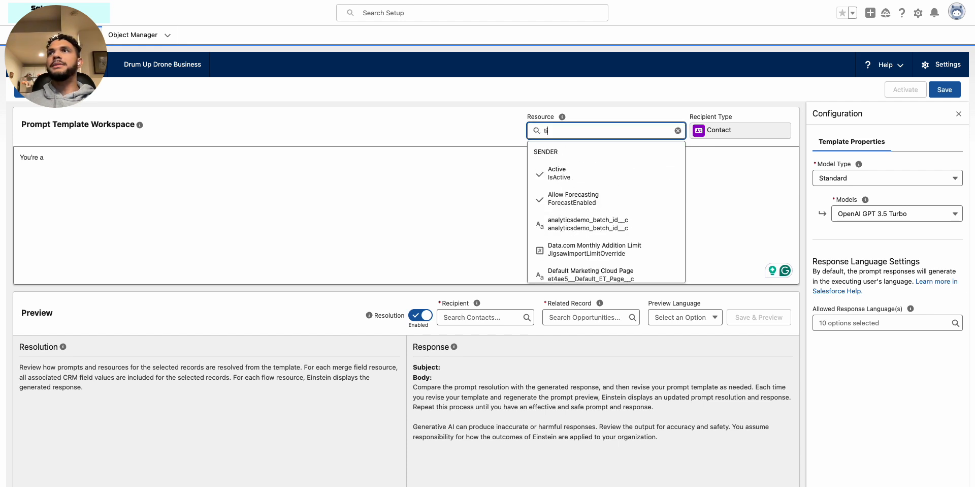
pyautogui.click(564, 172)
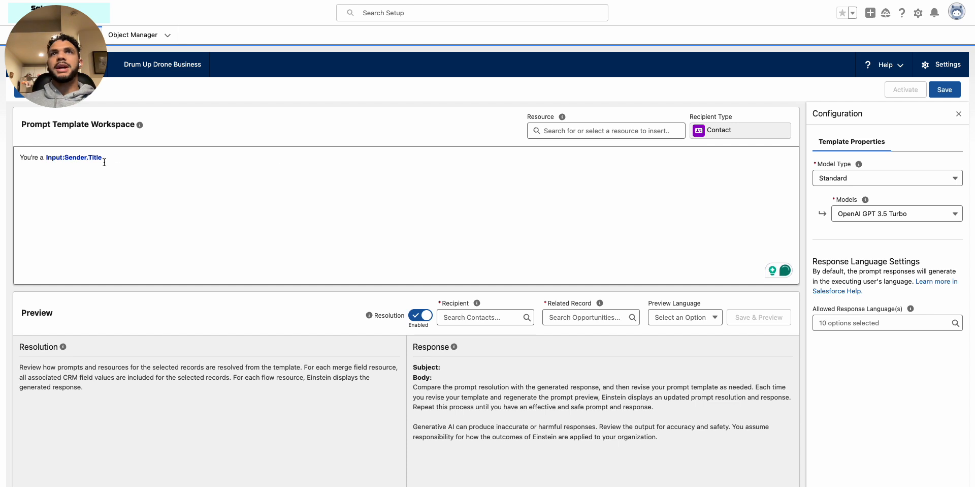
# - Extend the prompt with "and your name is" and the sender's full name as plain text, and delete the hardcoded name
pyautogui.write('and your')
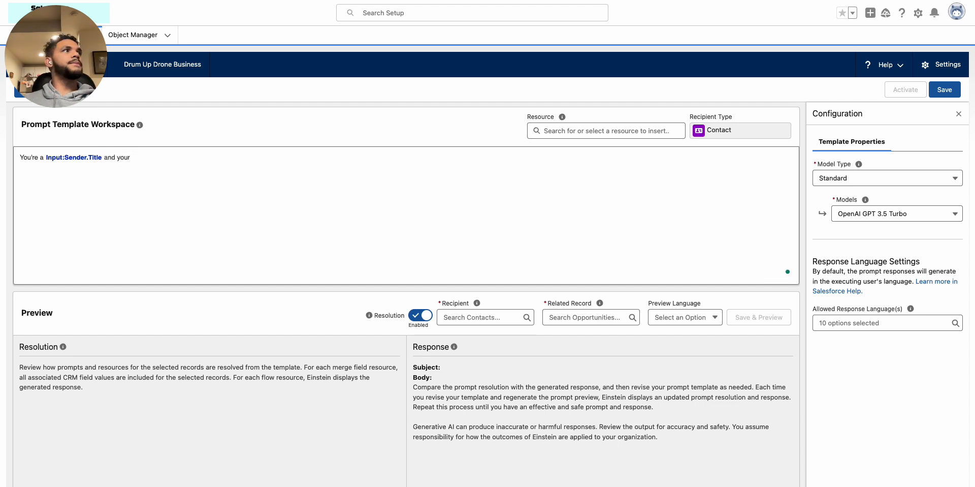
pyautogui.write(' nam')
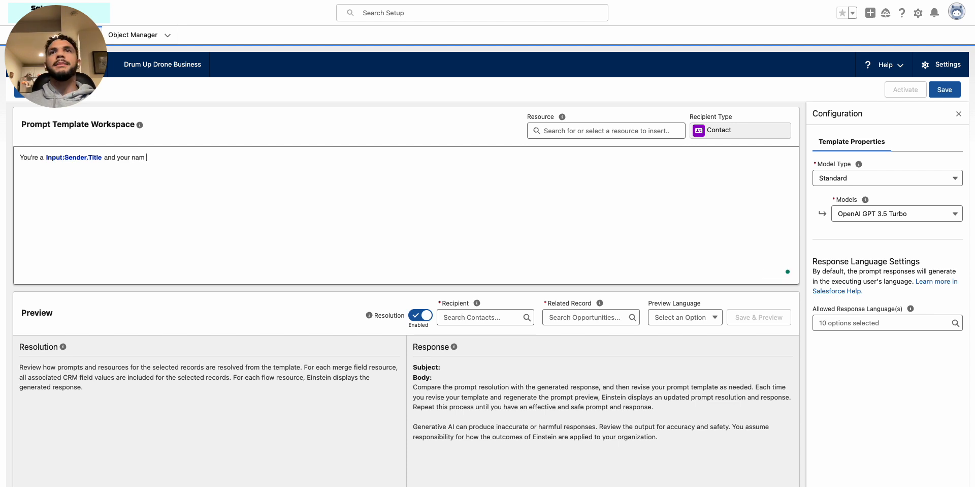
pyautogui.write('e is Zac')
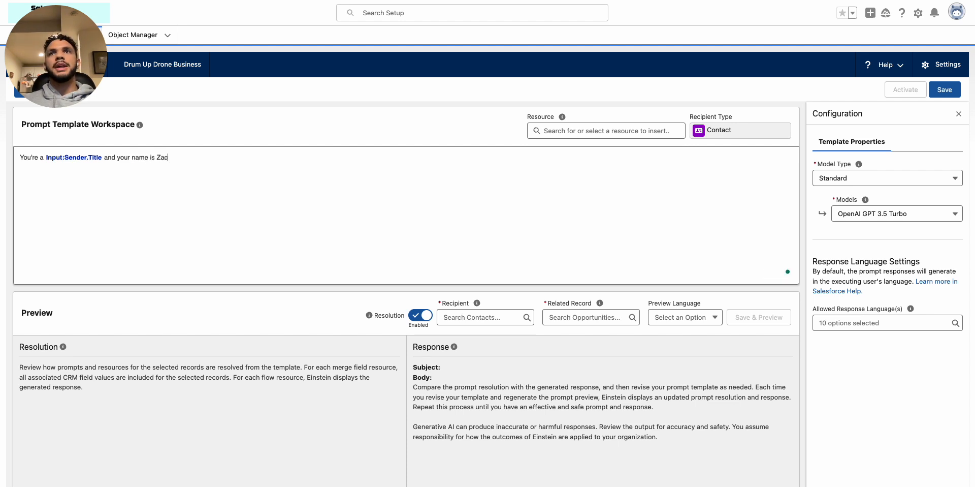
pyautogui.write('h White.')
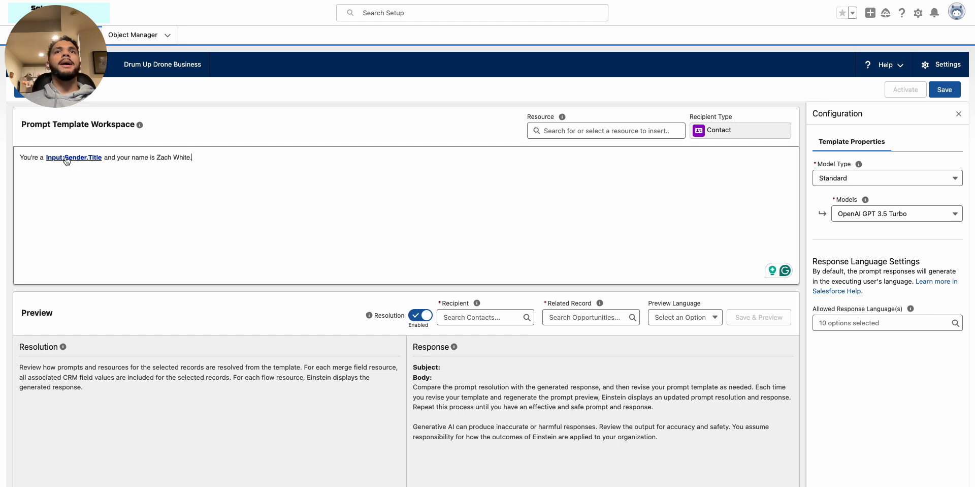
pyautogui.moveTo(156, 158); pyautogui.dragTo(213, 156)
pyautogui.click(207, 159)
pyautogui.press('BackSpace')
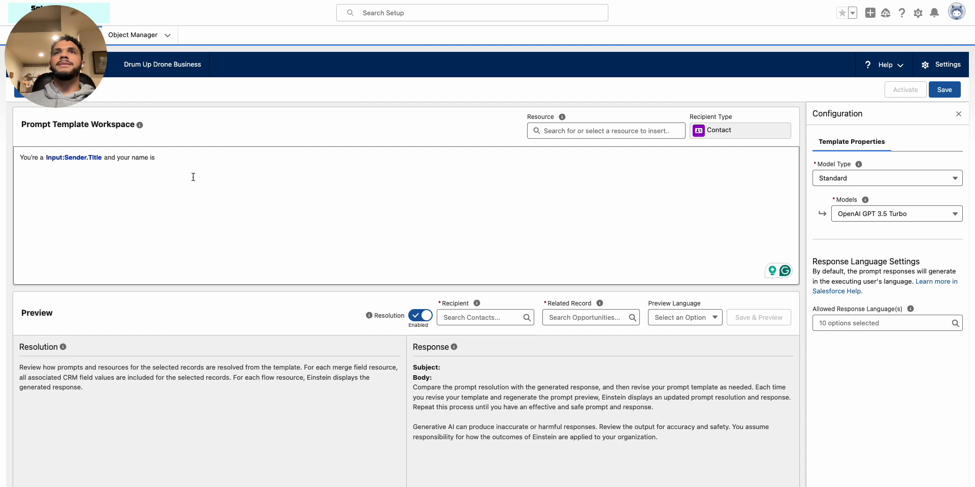
pyautogui.click(561, 131)
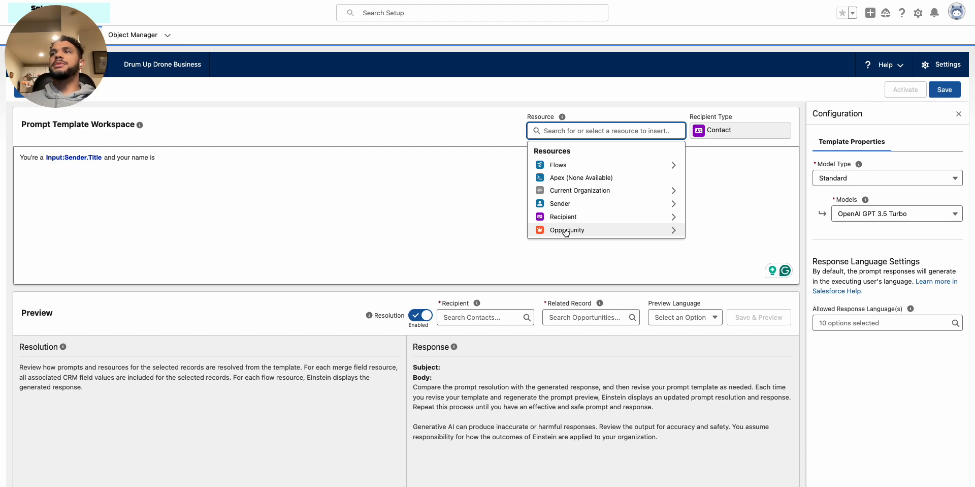
pyautogui.click(192, 166)
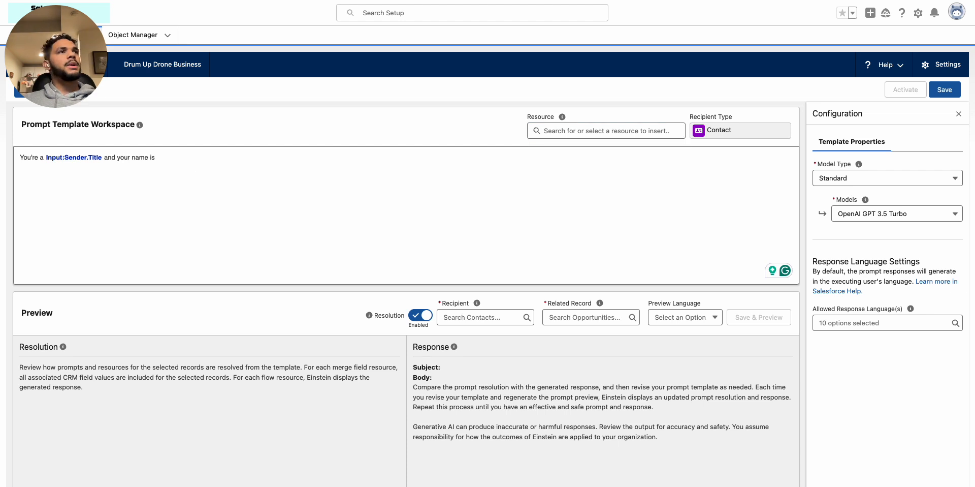
# - Replace the workspace text with the copied introduction email prompt containing sender, recipient and opportunity merge fields, and review its opening lines
pyautogui.hotkey('ctrl', 'a')
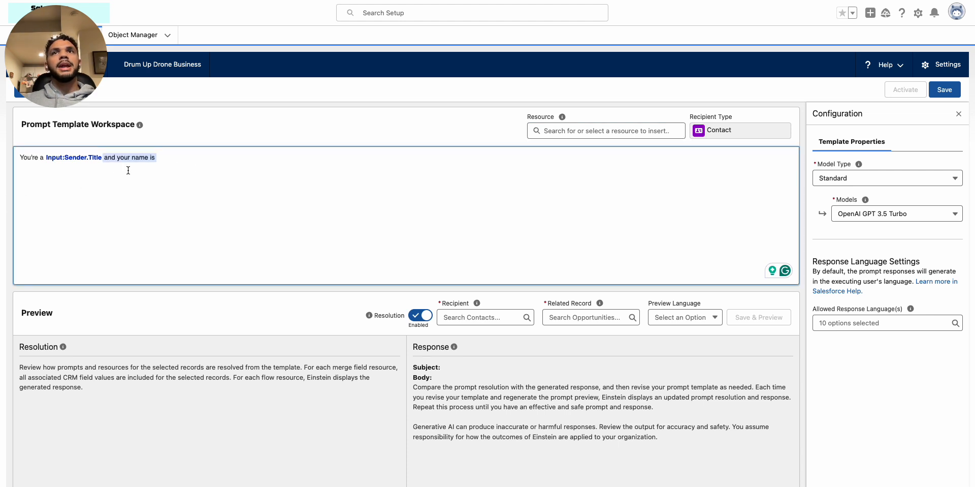
pyautogui.press('BackSpace')
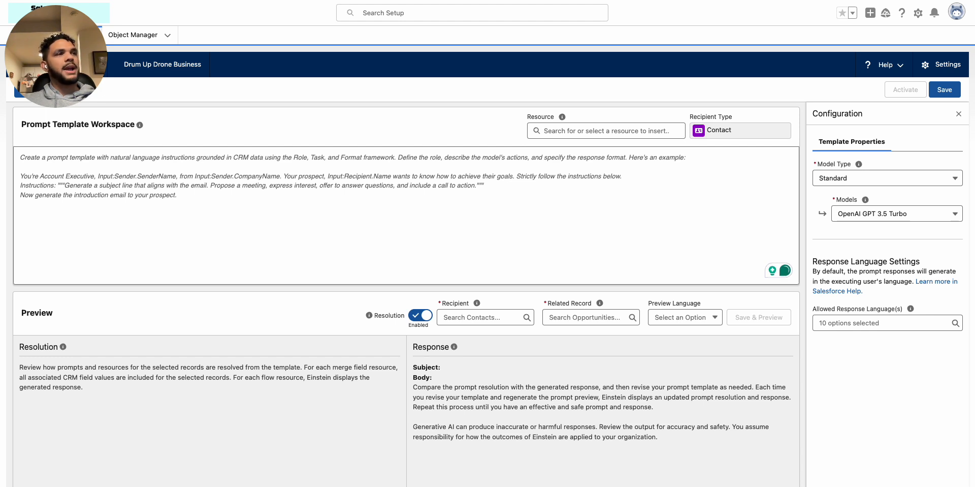
pyautogui.hotkey('ctrl', 'v')
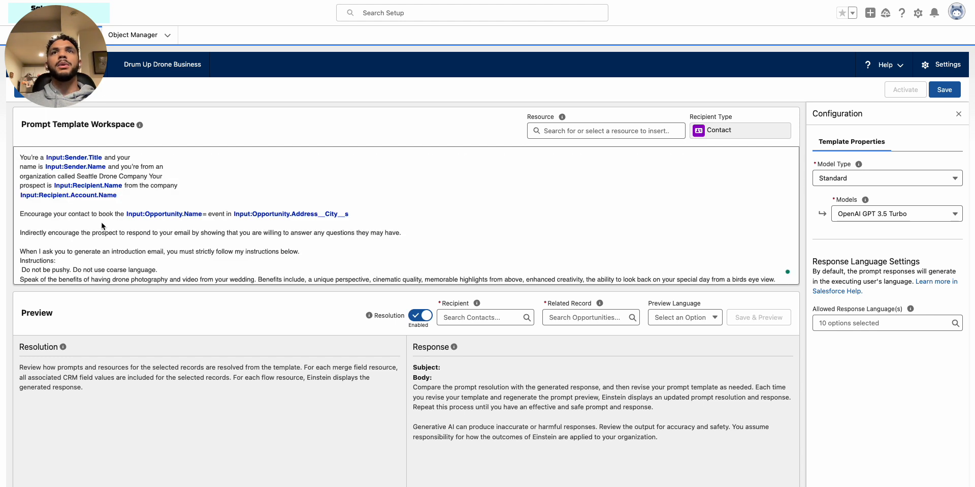
pyautogui.scroll(-3, 102, 224)
pyautogui.scroll(3, 102, 223)
pyautogui.moveTo(19, 155); pyautogui.dragTo(146, 153)
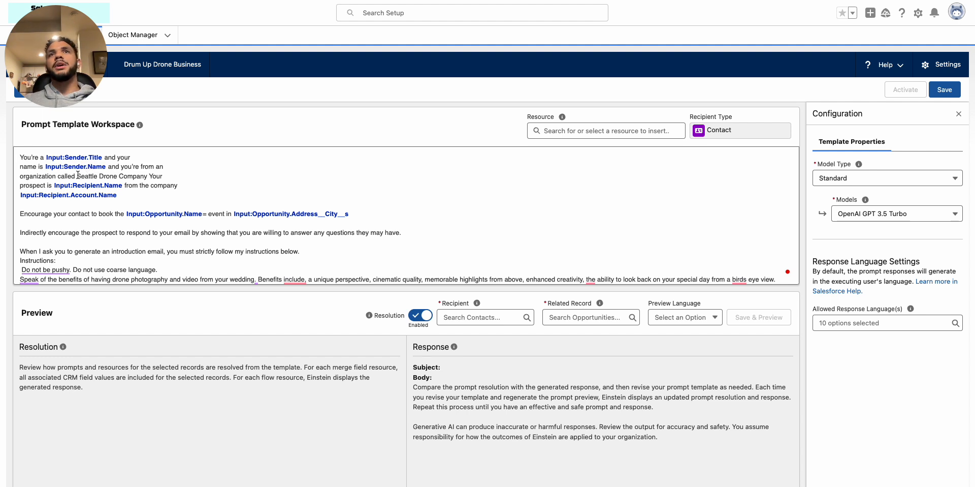
pyautogui.moveTo(77, 176); pyautogui.dragTo(148, 176)
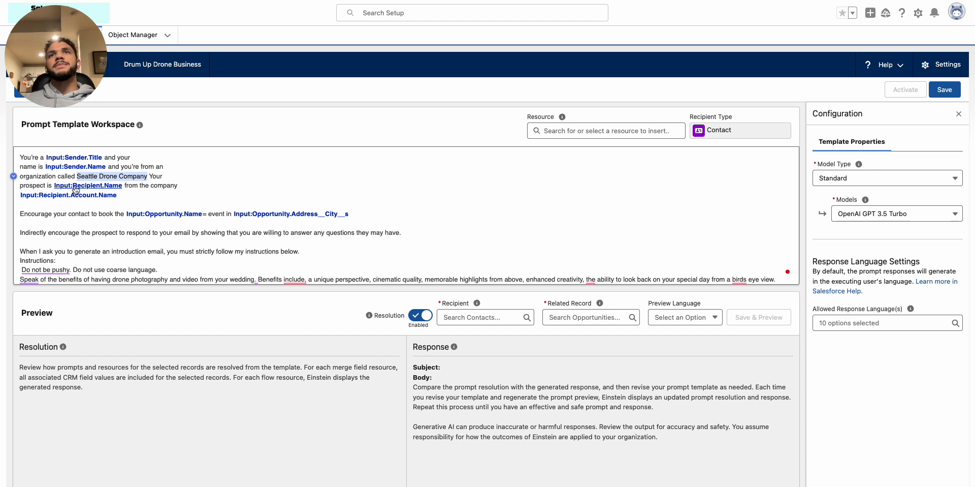
# - Browse the recipient's name fields among the insertable merge field resources without inserting one
pyautogui.click(583, 132)
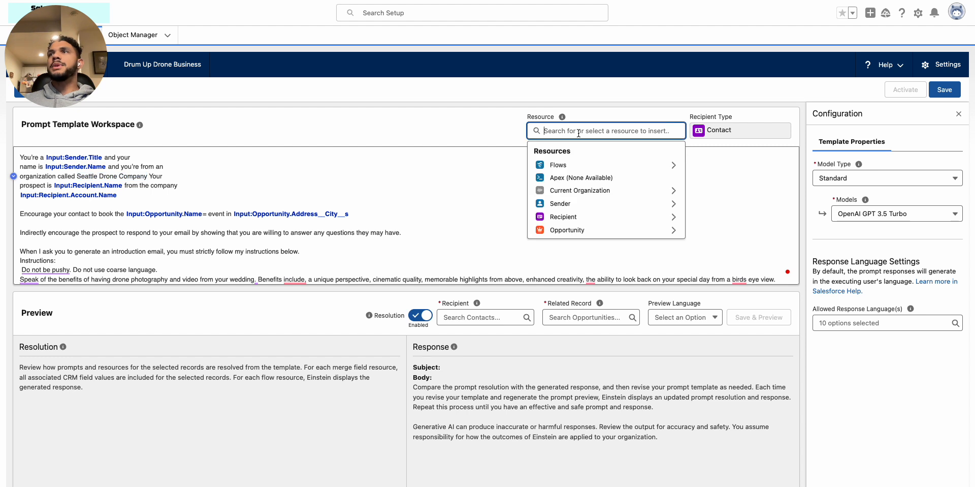
pyautogui.click(577, 217)
pyautogui.write('name')
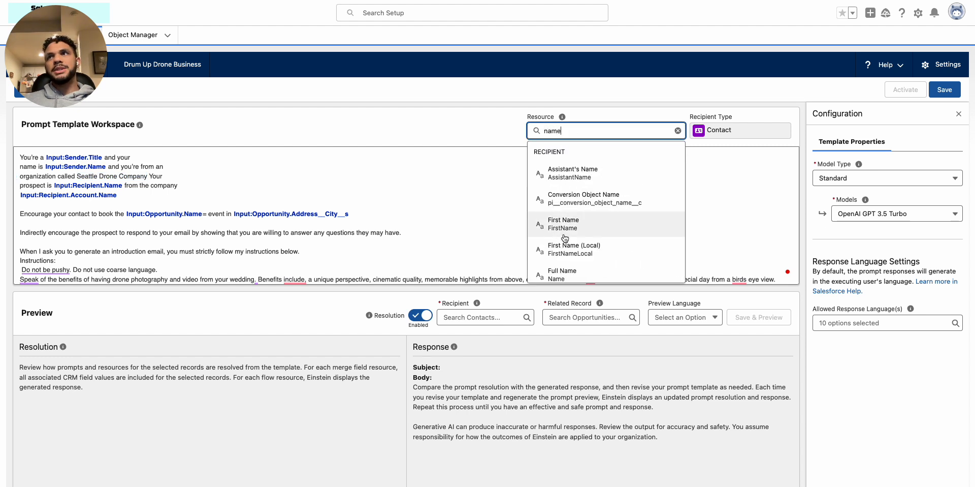
pyautogui.scroll(-1, 565, 238)
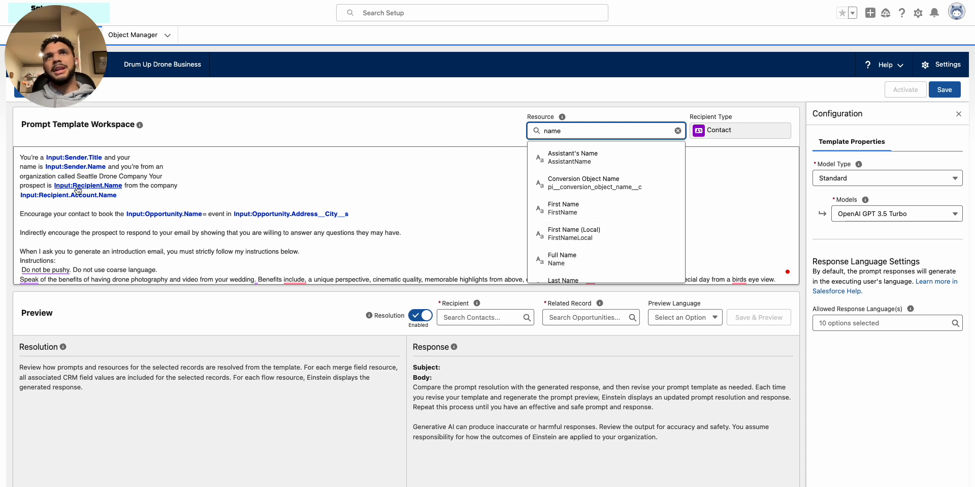
pyautogui.click(224, 203)
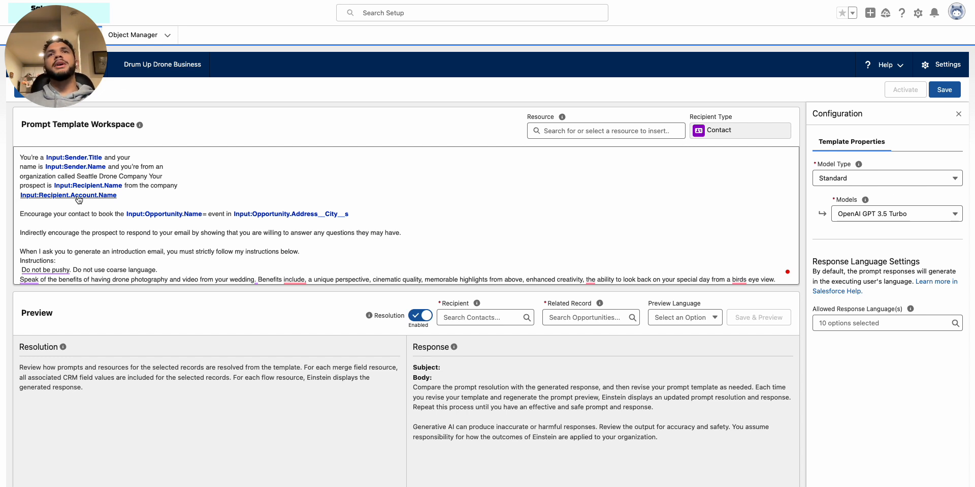
# - Review the prompt's opportunity sentence, then switch to the 4 Hour Drone Shot opportunity record and examine its name, amount and address fields
pyautogui.tripleClick(77, 215)
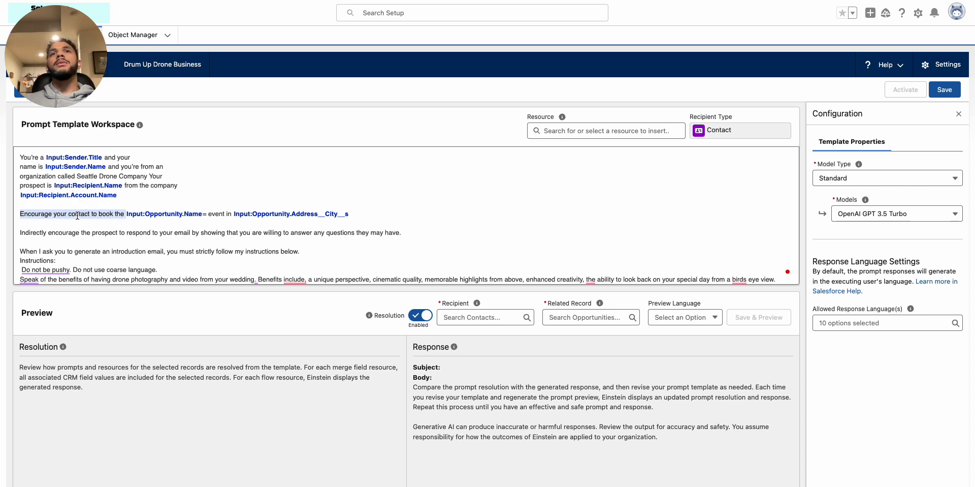
pyautogui.click(69, 205)
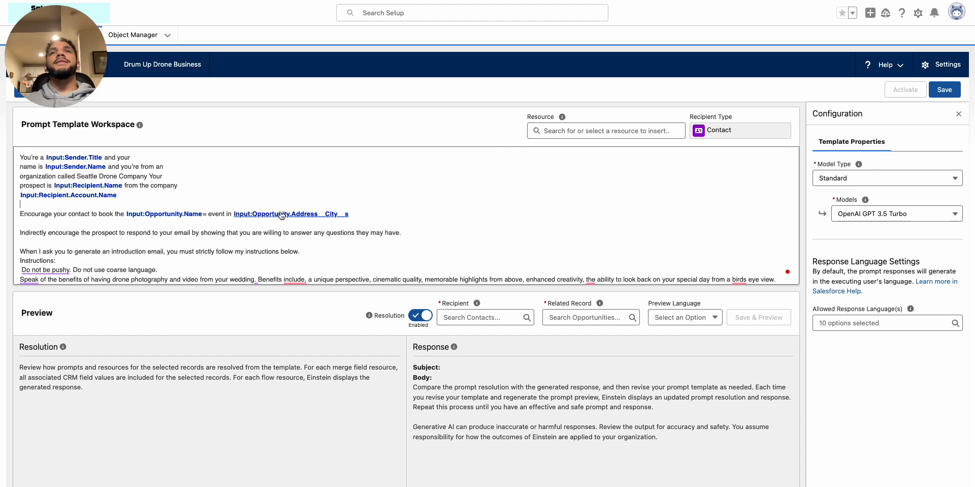
pyautogui.click(195, 1)
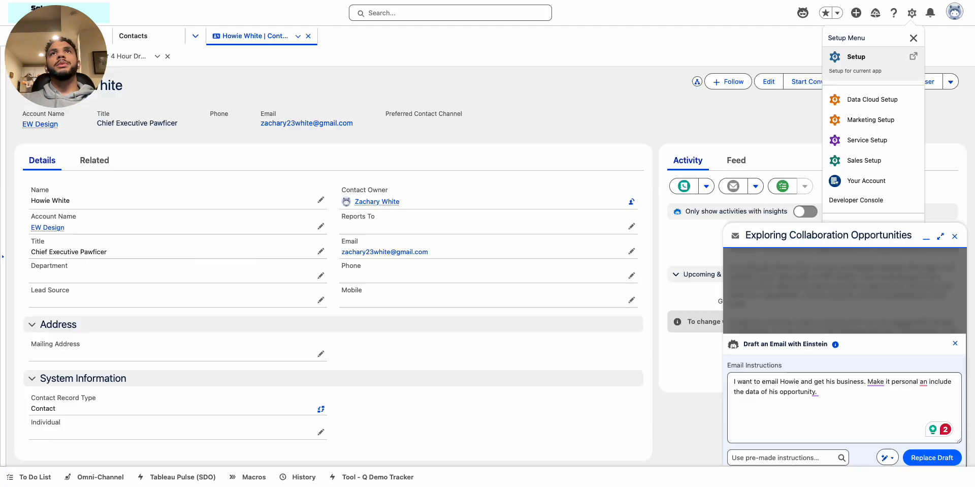
pyautogui.click(130, 56)
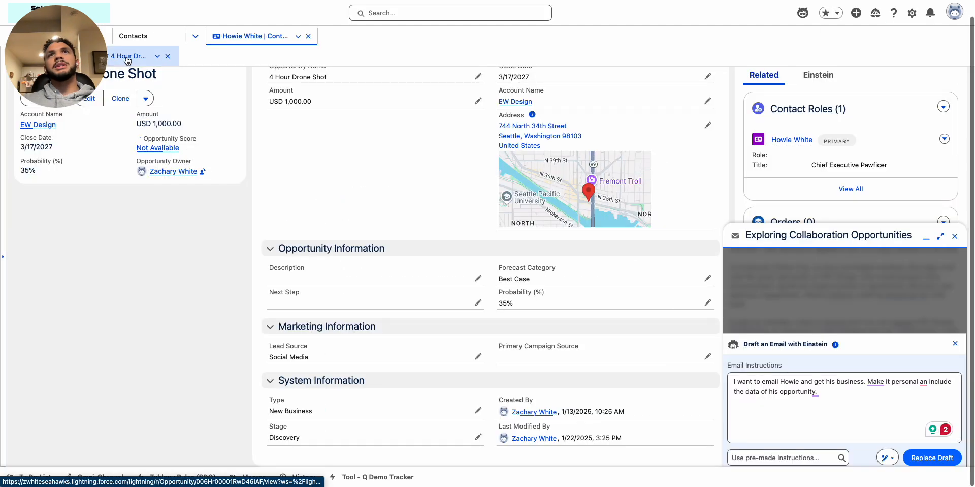
pyautogui.scroll(3, 392, 246)
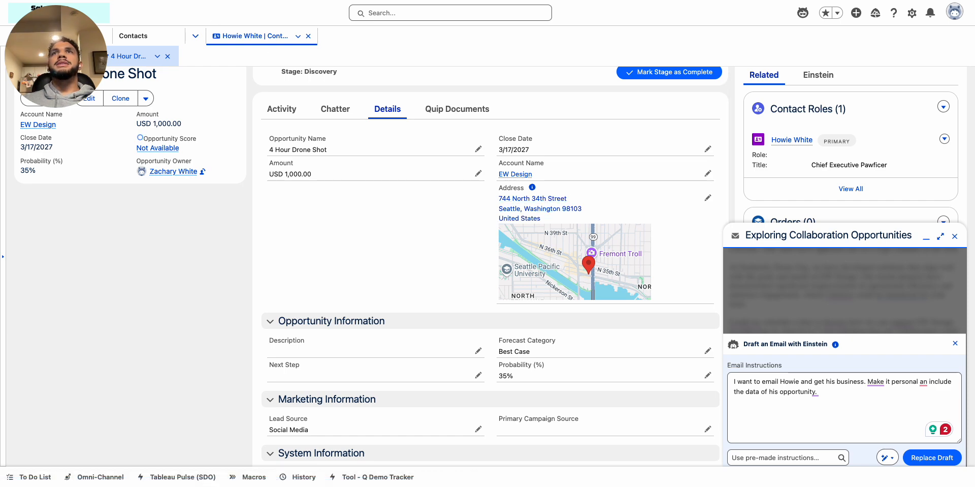
# - Back in the prompt template, add "and the amount of the opportunity is" plus the opportunity's Amount merge field after the city field
pyautogui.click(188, 1)
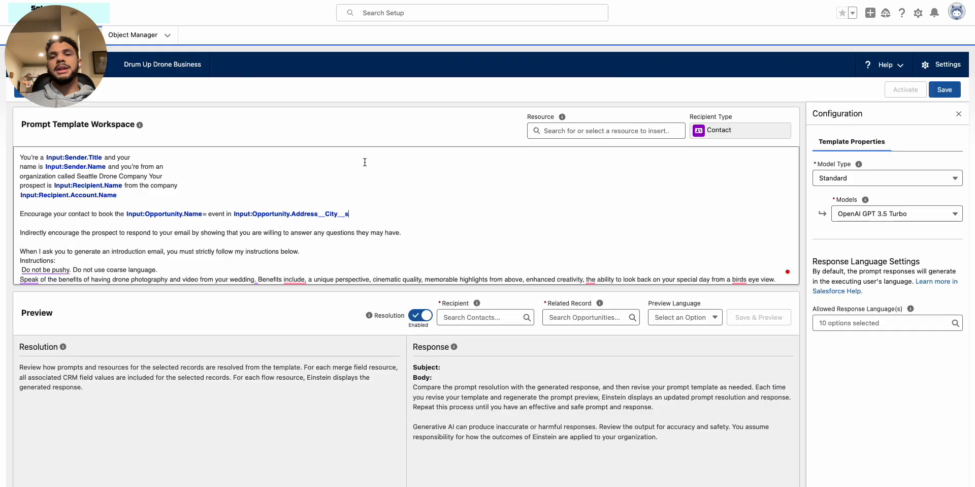
pyautogui.write('and the amount of the opportunity is')
pyautogui.click(645, 133)
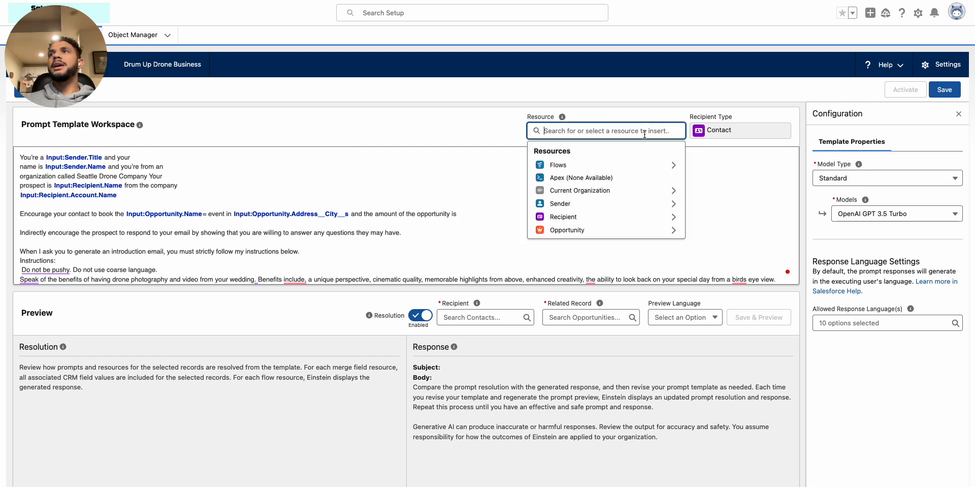
pyautogui.click(581, 229)
pyautogui.click(578, 137)
pyautogui.write('amou')
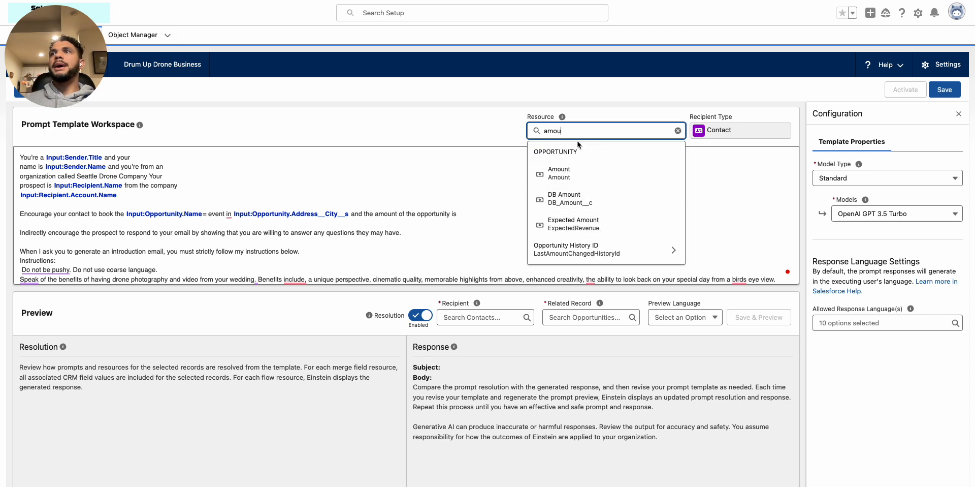
pyautogui.click(572, 165)
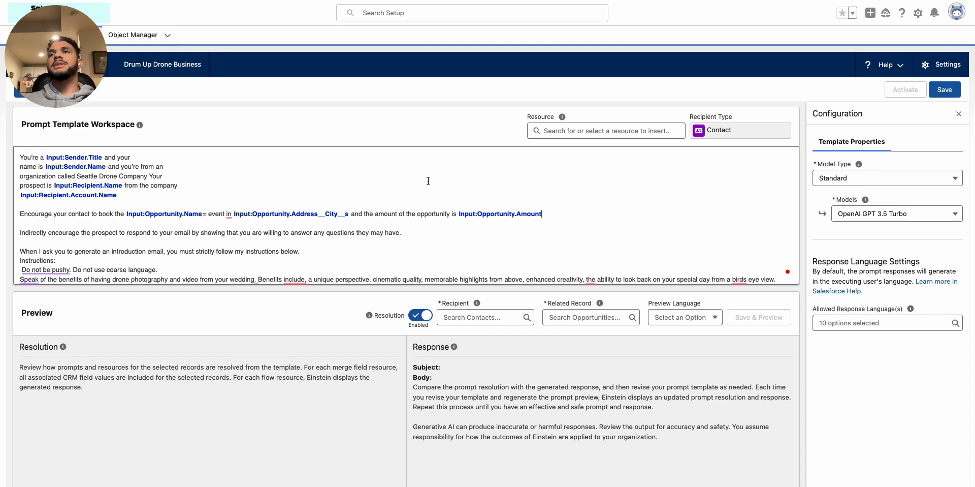
# - Read through the prompt from the sentence encouraging a reply, through the writing instructions, down to the subject line instructions
pyautogui.scroll(-1, 428, 181)
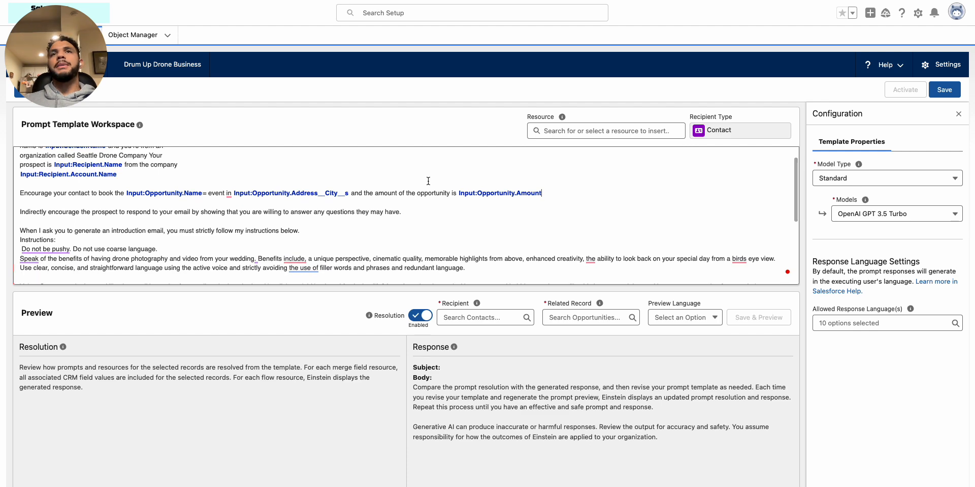
pyautogui.tripleClick(68, 211)
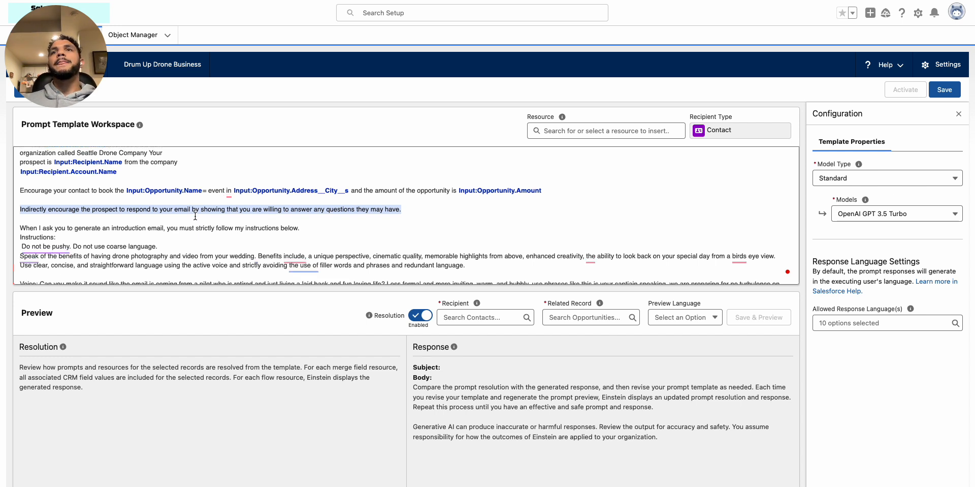
pyautogui.scroll(-2, 196, 215)
pyautogui.scroll(3, 197, 219)
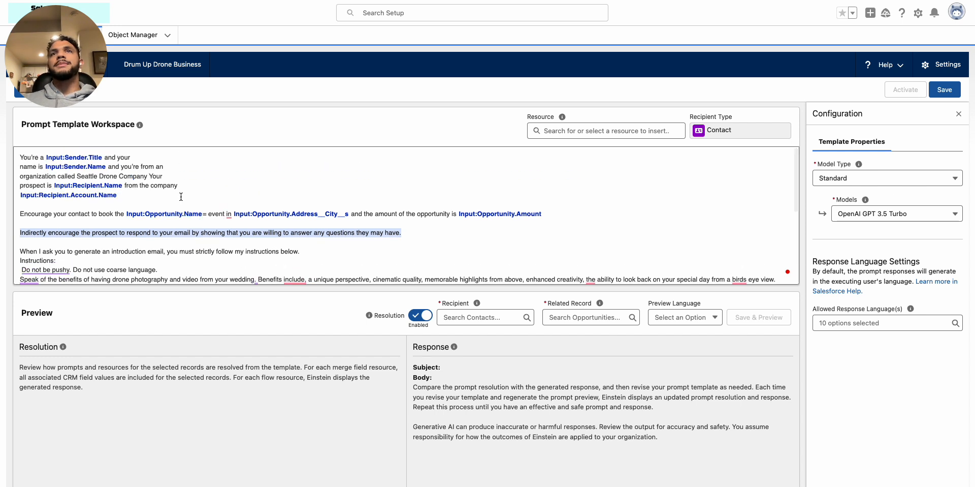
pyautogui.click(210, 175)
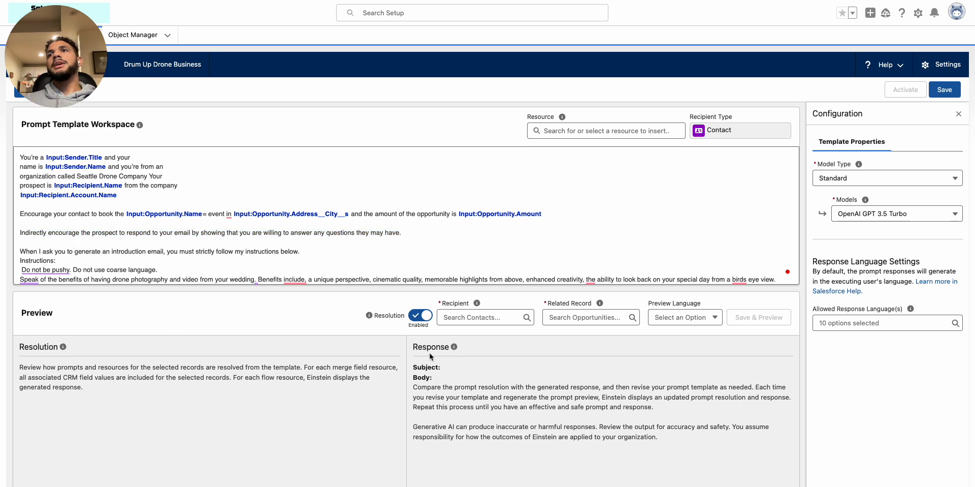
pyautogui.scroll(-3, 344, 235)
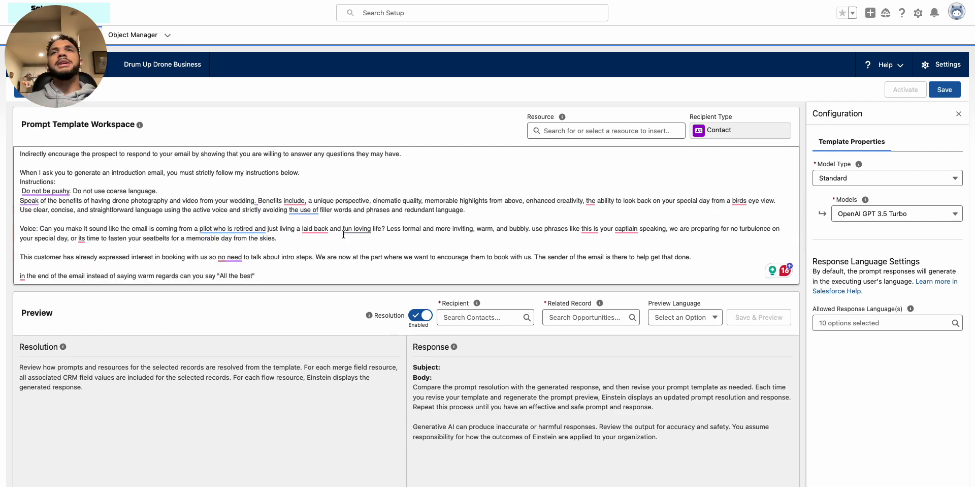
pyautogui.scroll(-5, 344, 235)
pyautogui.scroll(5, 235, 203)
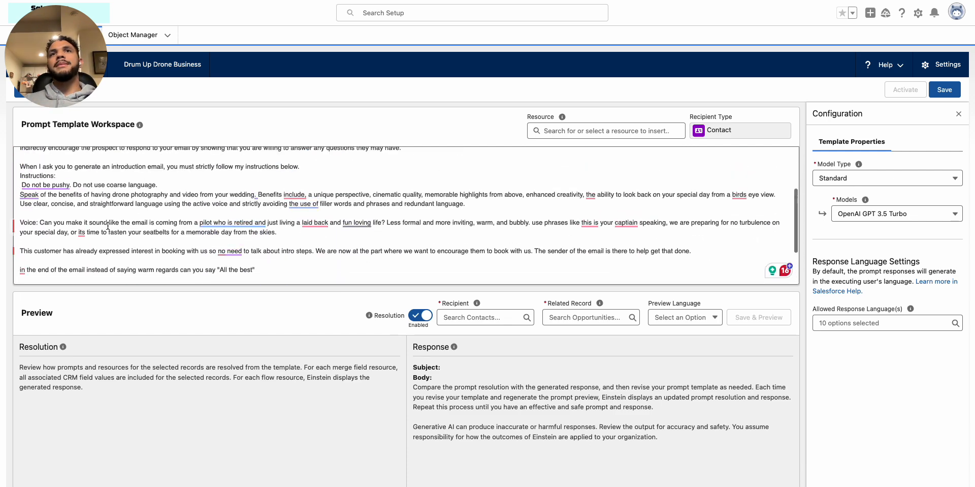
pyautogui.scroll(-1, 117, 210)
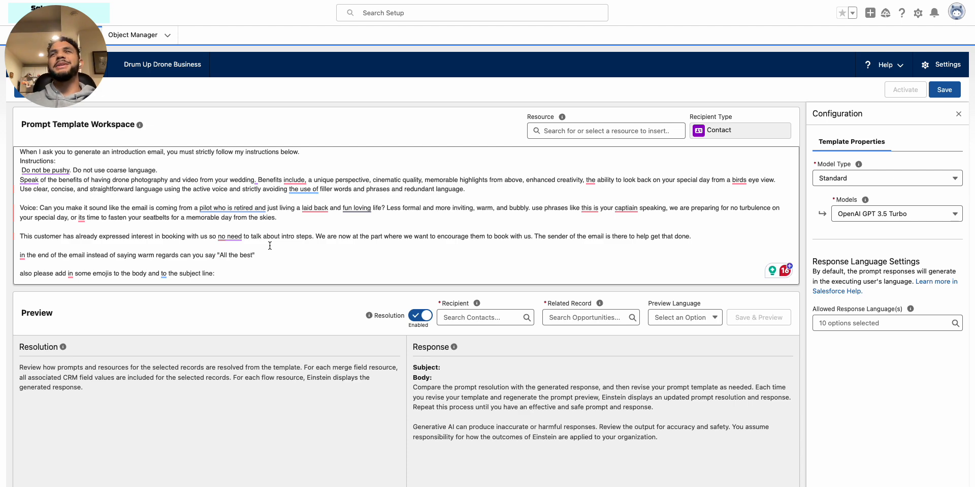
pyautogui.scroll(-3, 270, 246)
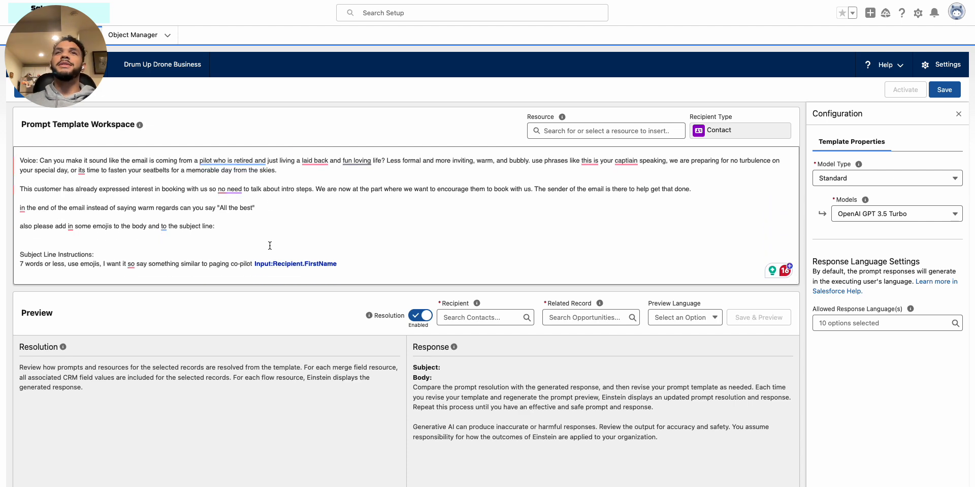
pyautogui.scroll(3, 269, 245)
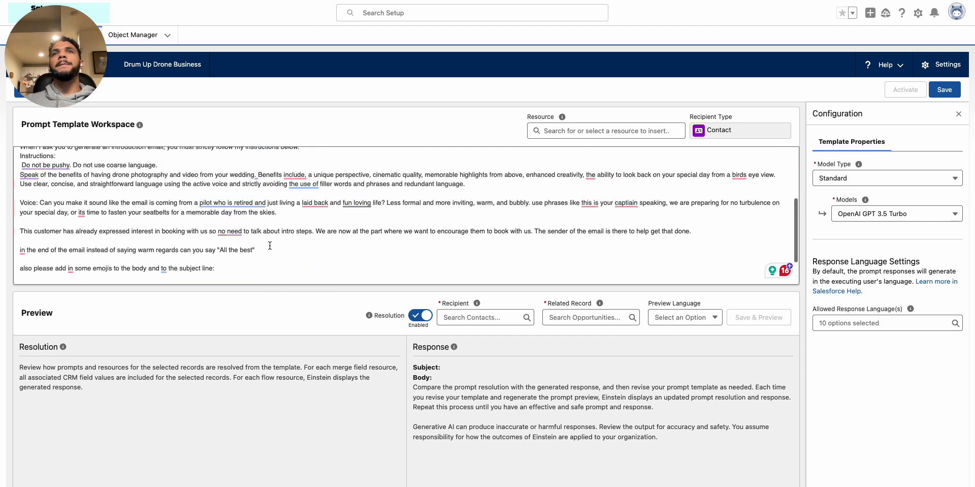
# - Examine the prompt's voice, customer interest, "All the best" closing, emoji and subject line instructions in turn
pyautogui.tripleClick(104, 202)
pyautogui.tripleClick(102, 231)
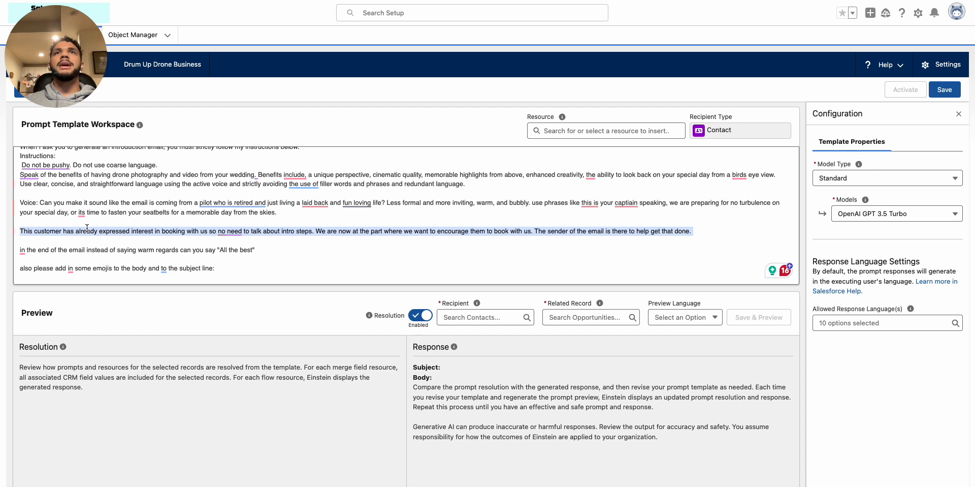
pyautogui.tripleClick(75, 250)
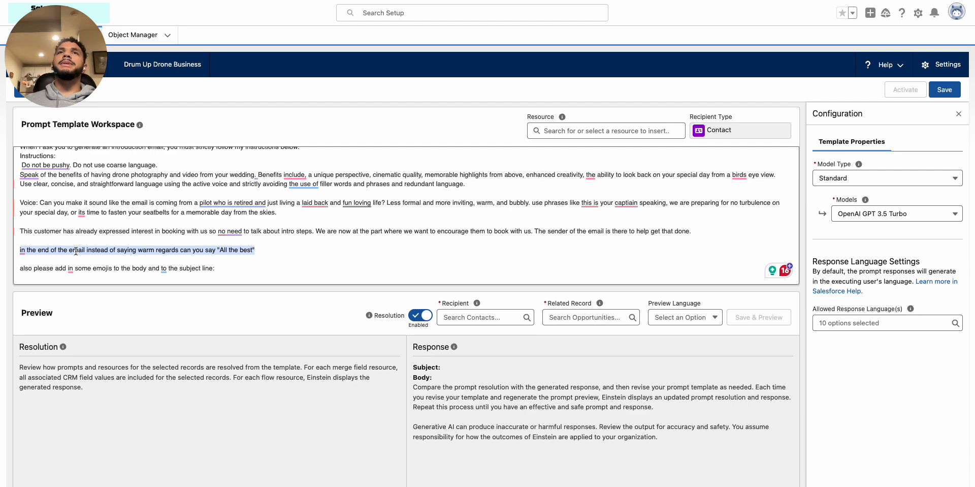
pyautogui.scroll(-2, 90, 237)
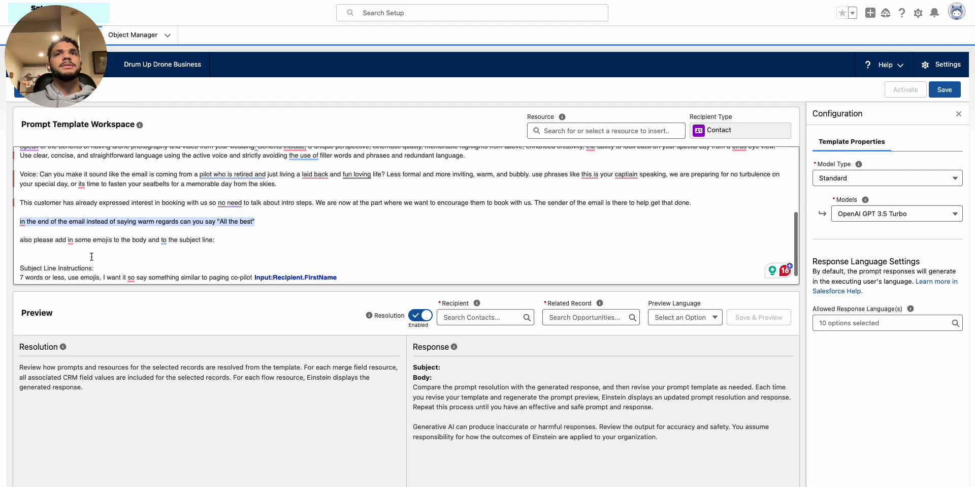
pyautogui.tripleClick(91, 238)
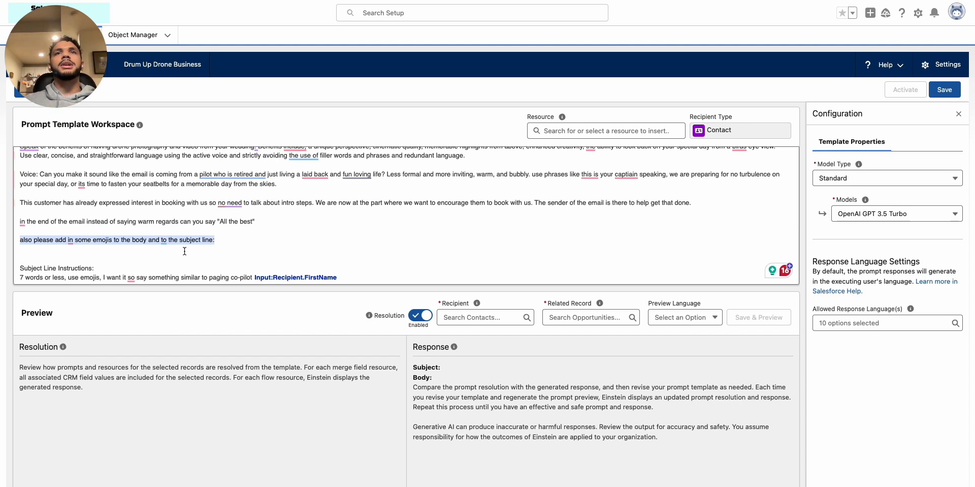
pyautogui.scroll(-1, 185, 251)
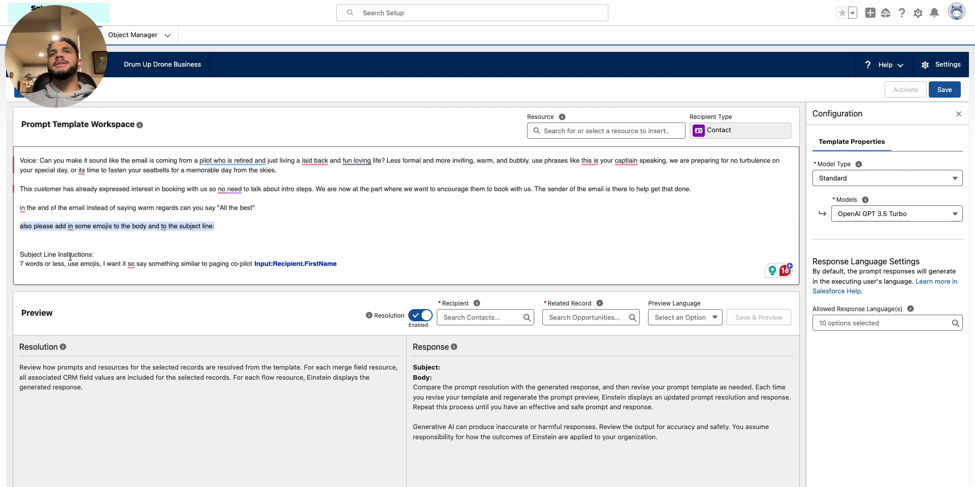
pyautogui.scroll(-1, 74, 255)
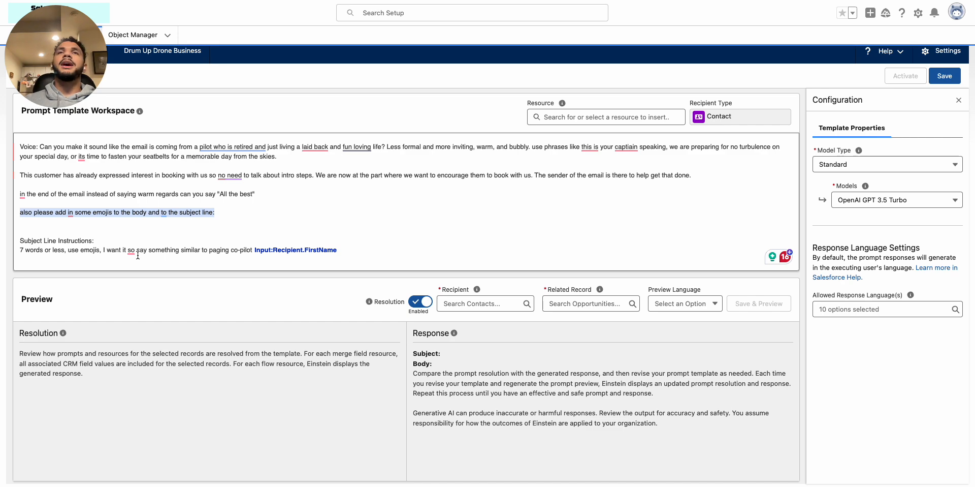
pyautogui.click(346, 231)
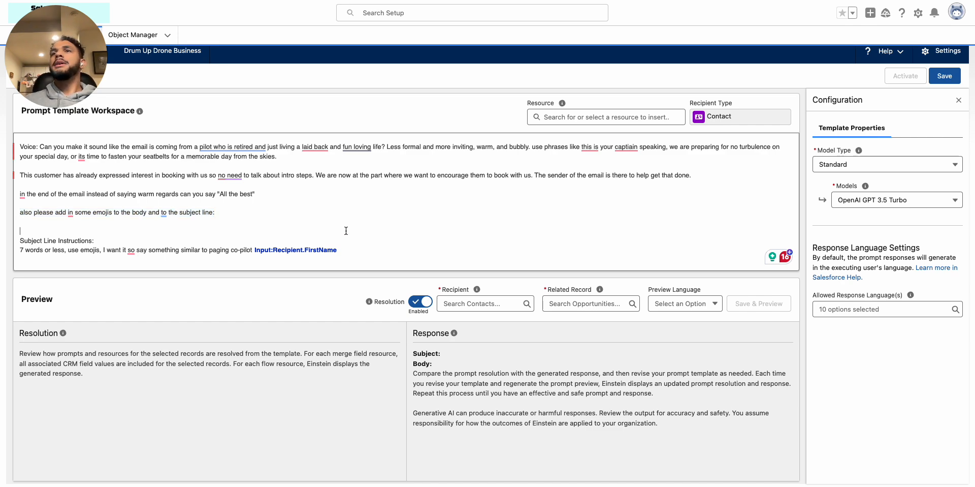
pyautogui.scroll(5, 346, 231)
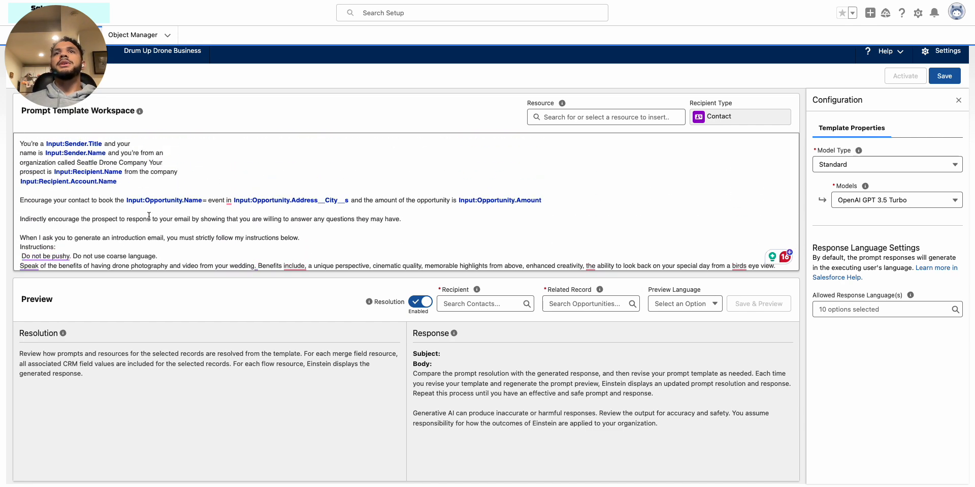
pyautogui.scroll(-5, 108, 154)
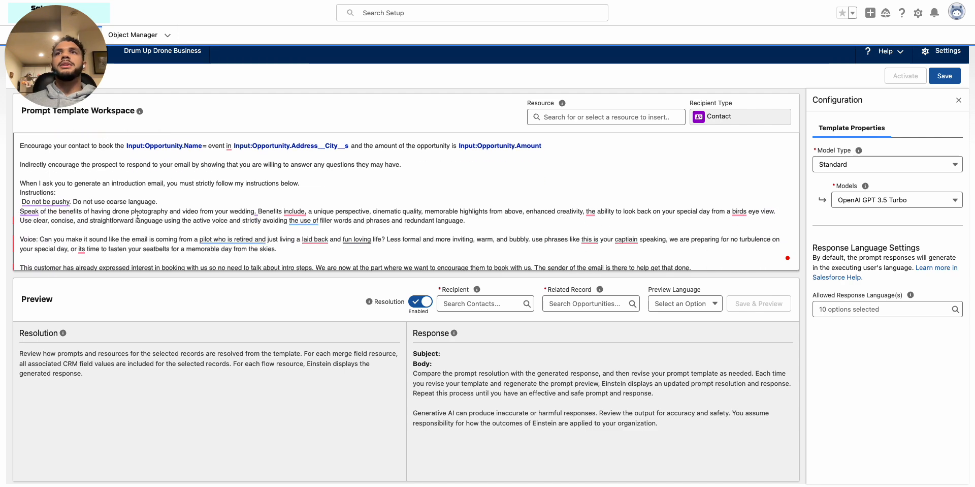
pyautogui.scroll(-2, 138, 215)
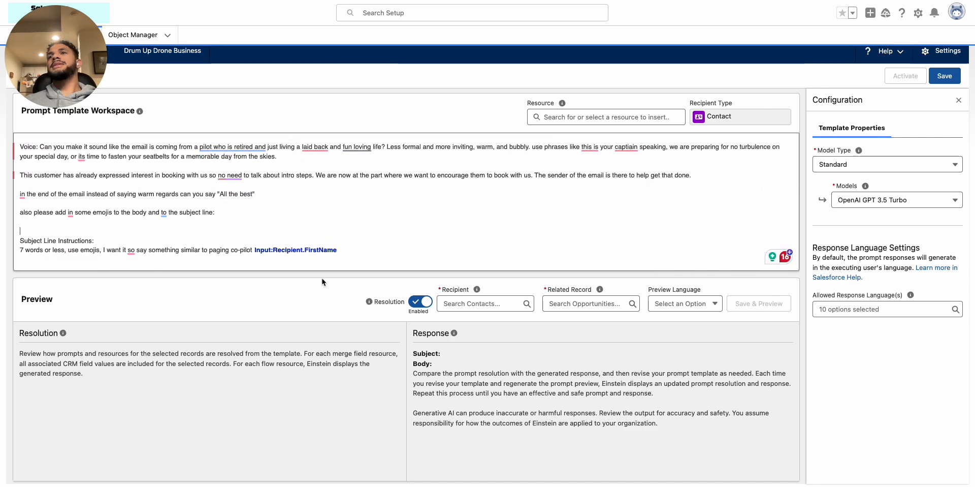
# - Set the preview recipient to the opportunity's contact, the related record to 4 Hour Drone Shot and the preview language to English
pyautogui.click(485, 304)
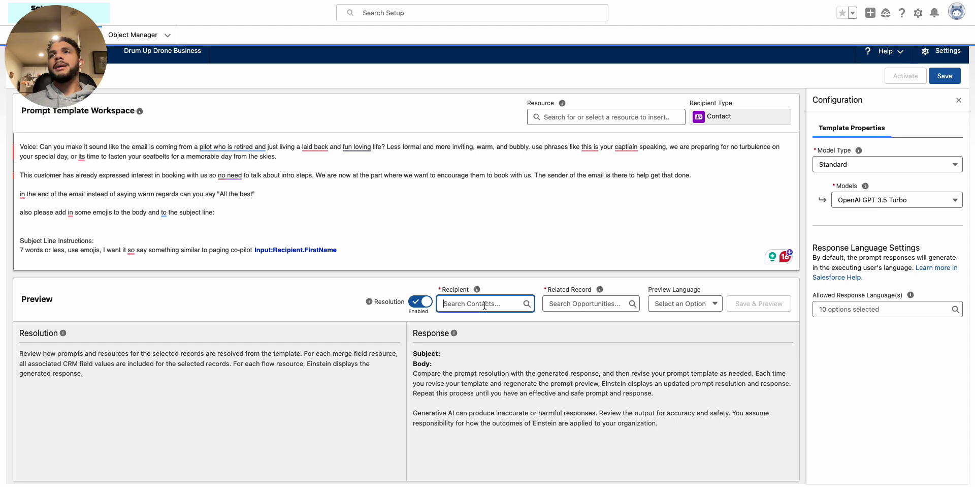
pyautogui.write('howie')
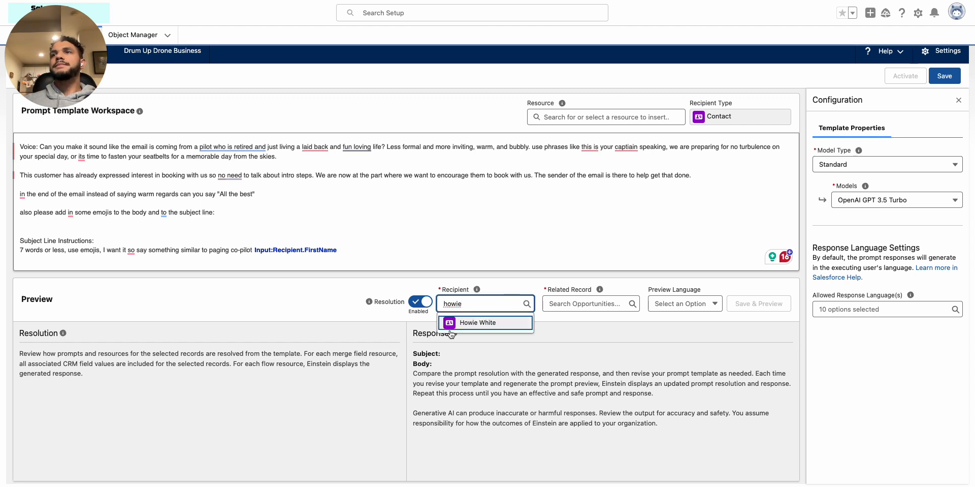
pyautogui.click(460, 323)
pyautogui.click(574, 305)
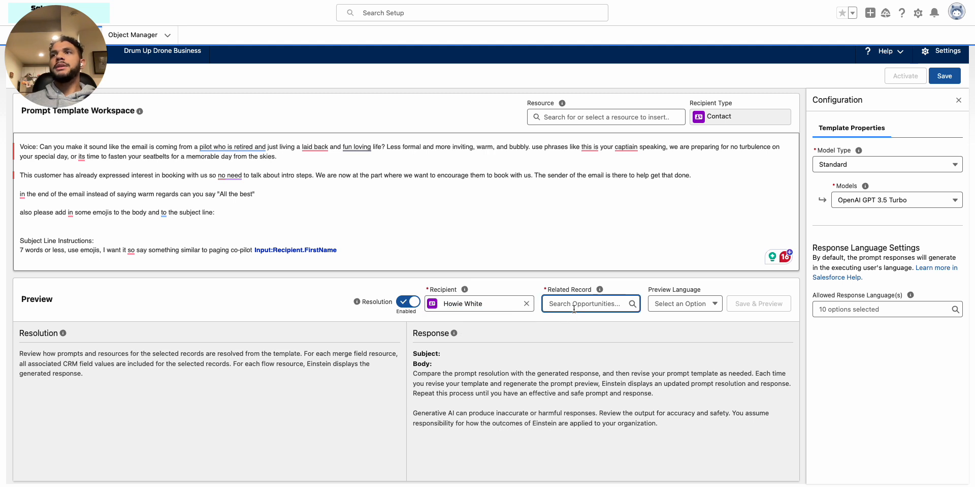
pyautogui.write('4 h')
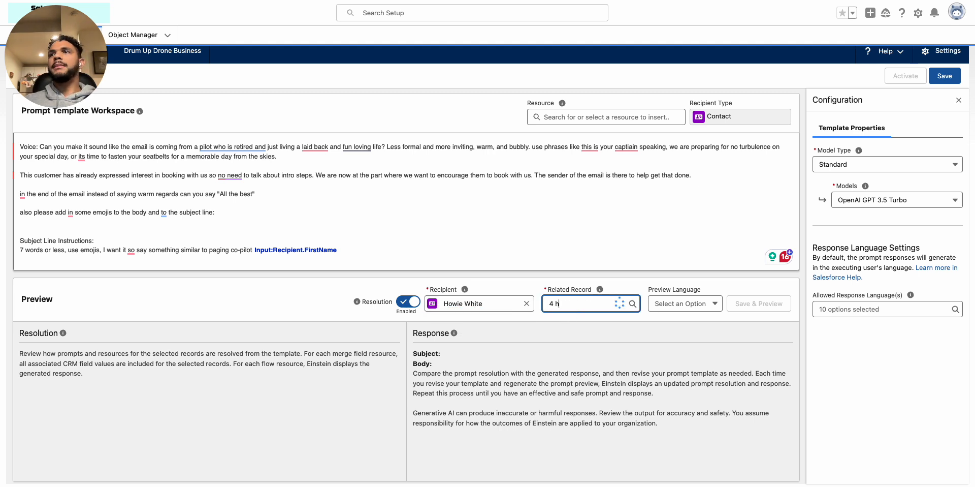
pyautogui.click(569, 319)
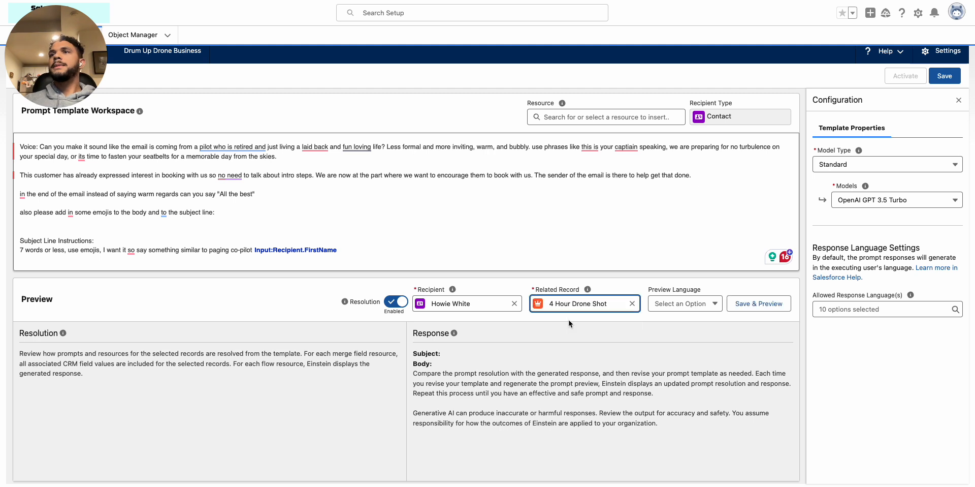
pyautogui.click(682, 314)
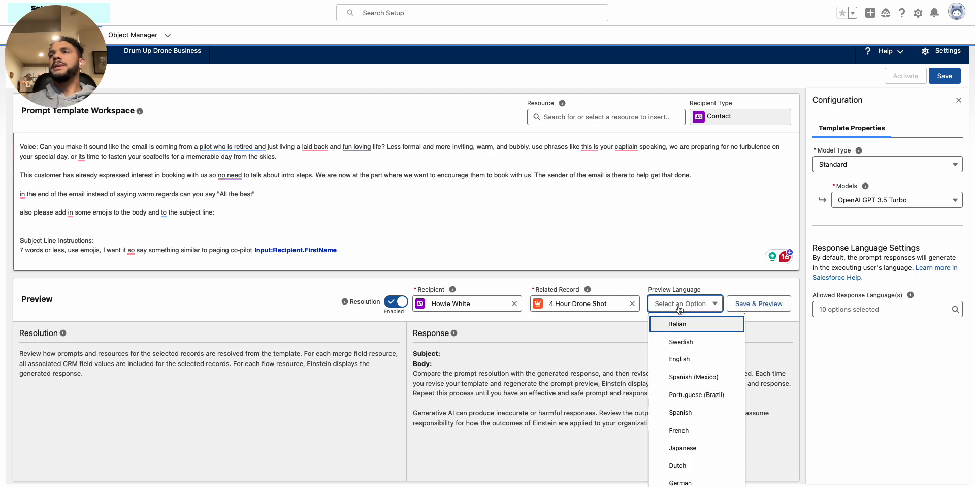
pyautogui.click(680, 361)
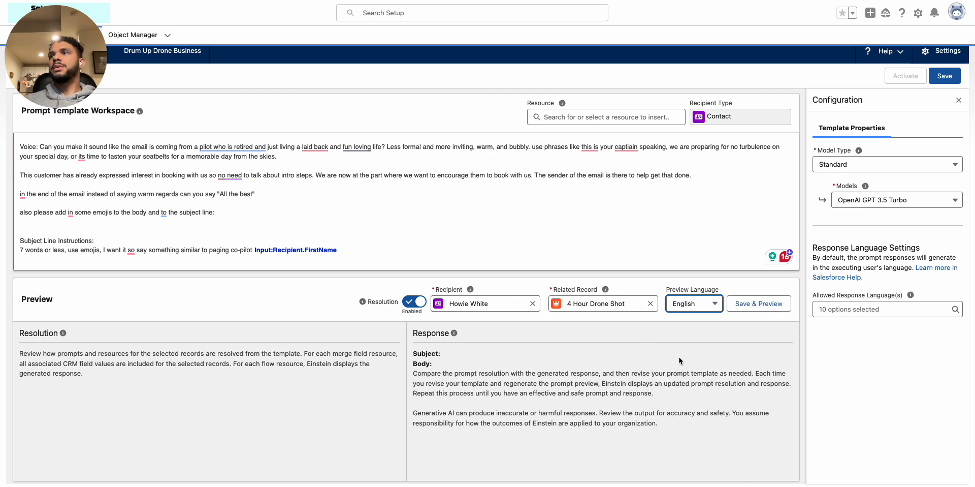
# - Save the template with the API name Drum_Up_Drone_Businesss and generate its preview
pyautogui.click(754, 305)
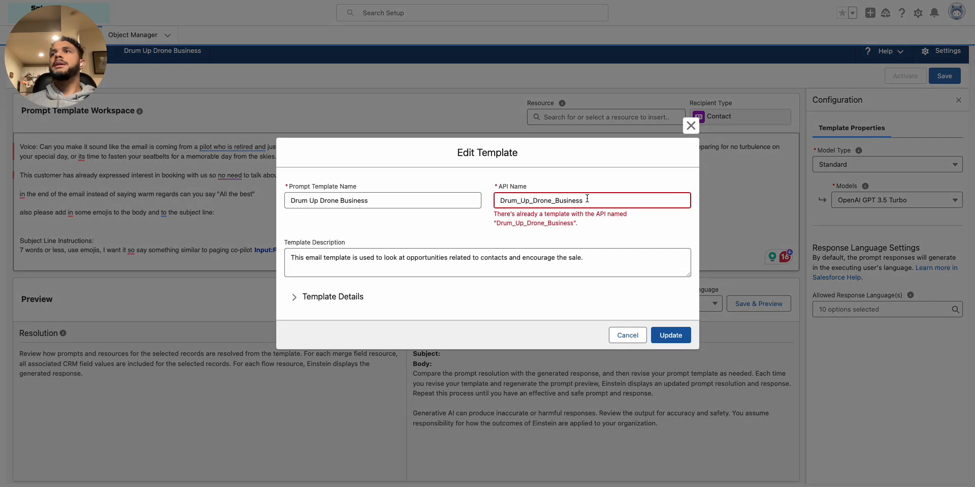
pyautogui.click(587, 198)
pyautogui.write('s')
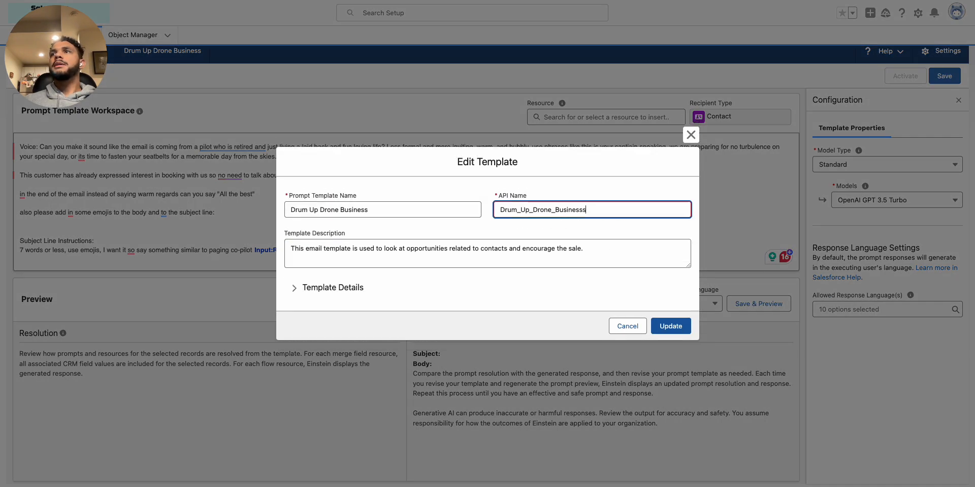
pyautogui.click(669, 327)
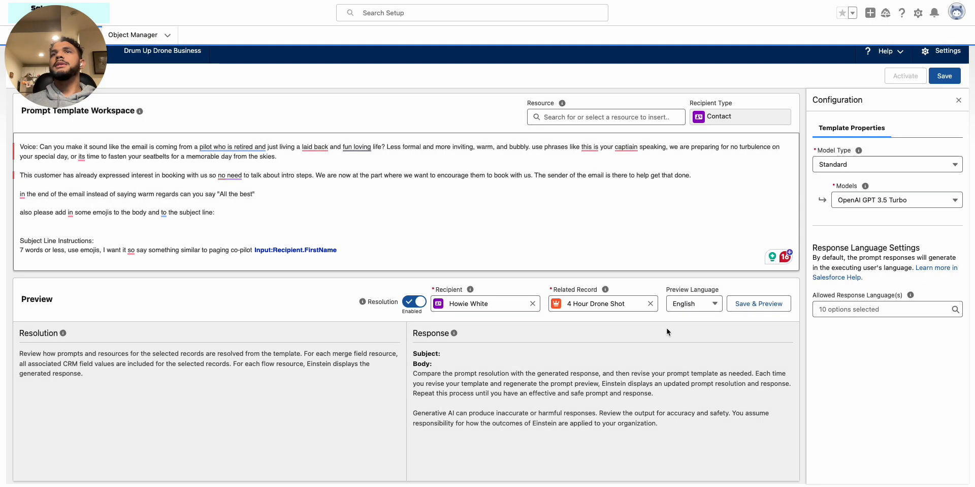
pyautogui.click(759, 303)
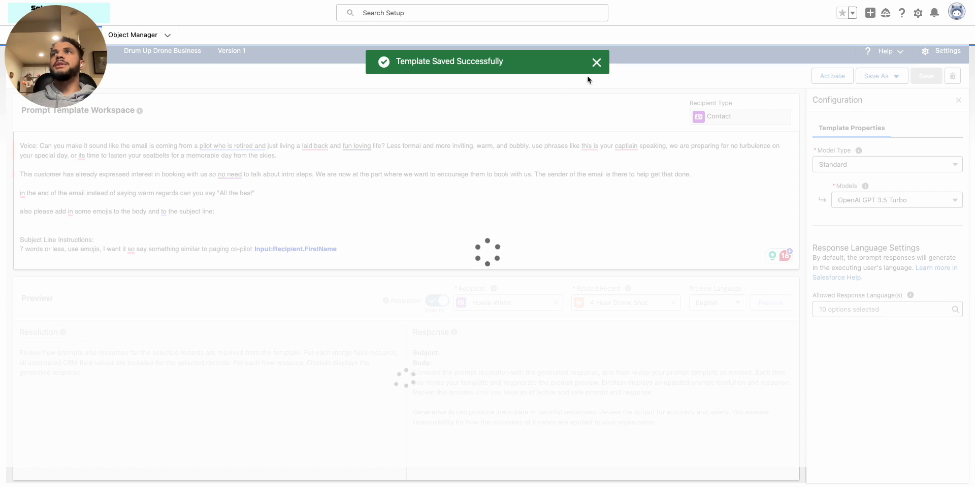
pyautogui.click(596, 63)
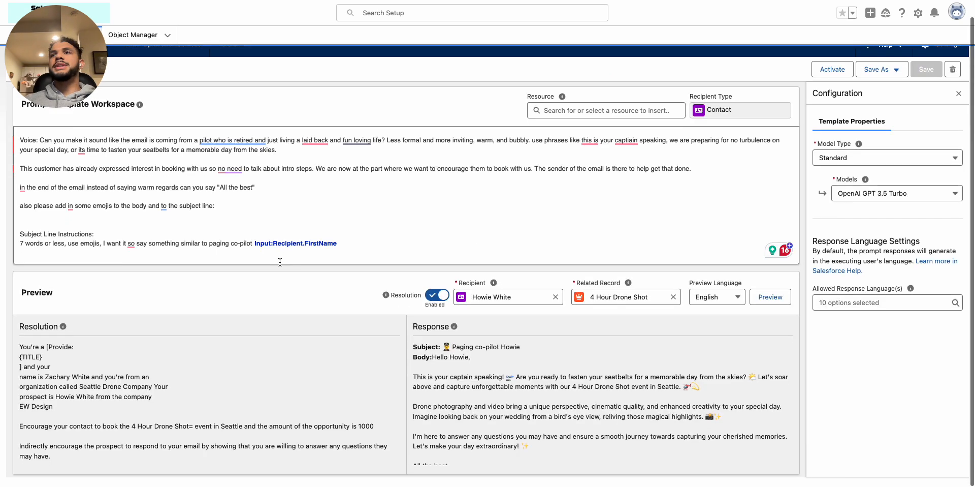
# - Read through the resolved prompt and generated email, comparing the wedding mention and closing with the instructions in the prompt template
pyautogui.scroll(-1, 470, 171)
pyautogui.scroll(-1, 517, 372)
pyautogui.scroll(1, 517, 371)
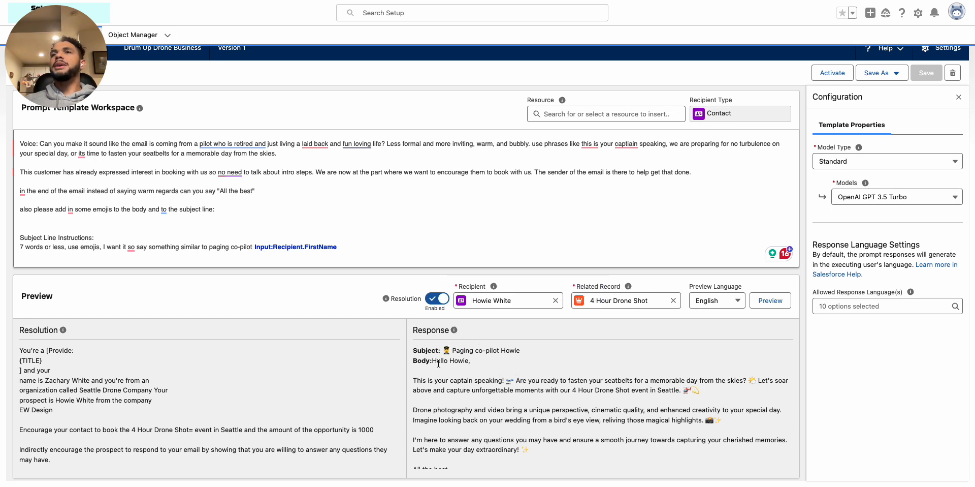
pyautogui.scroll(-1, 462, 379)
pyautogui.scroll(-1, 461, 379)
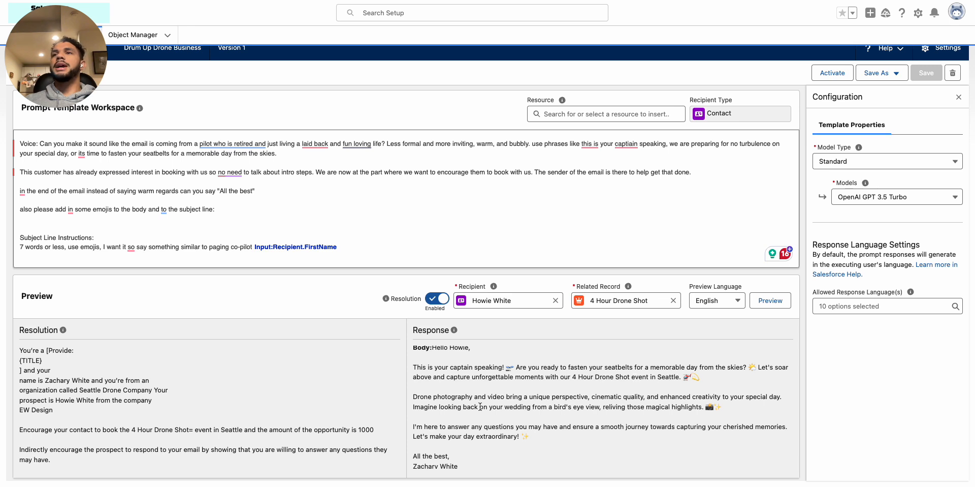
pyautogui.scroll(-1, 490, 404)
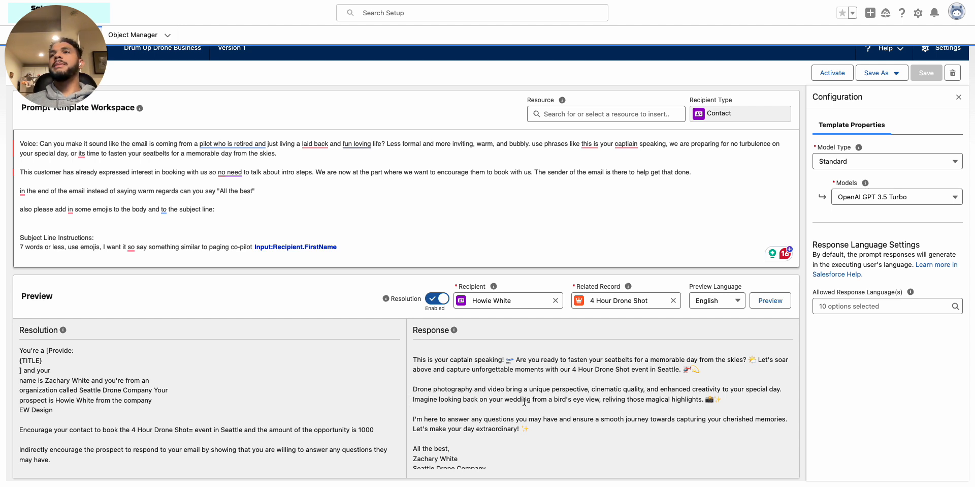
pyautogui.moveTo(506, 400); pyautogui.dragTo(531, 400)
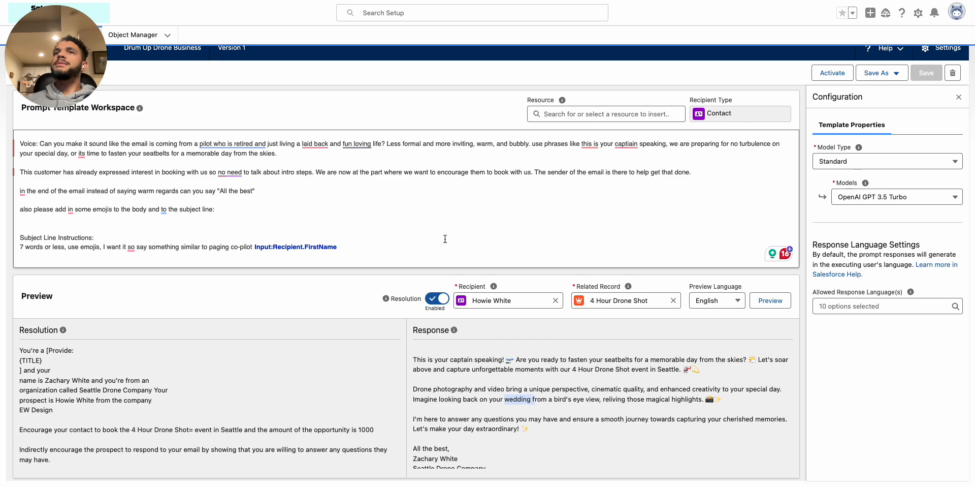
pyautogui.scroll(10, 349, 191)
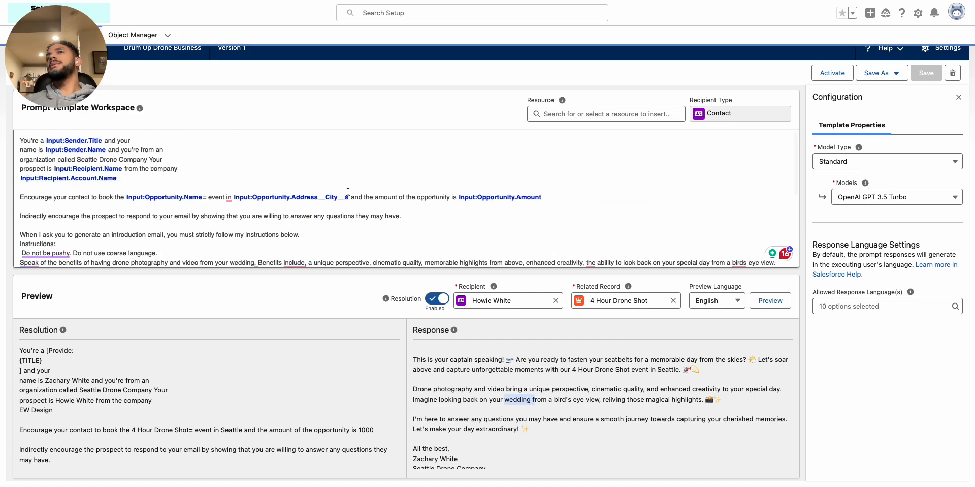
pyautogui.scroll(-10, 349, 190)
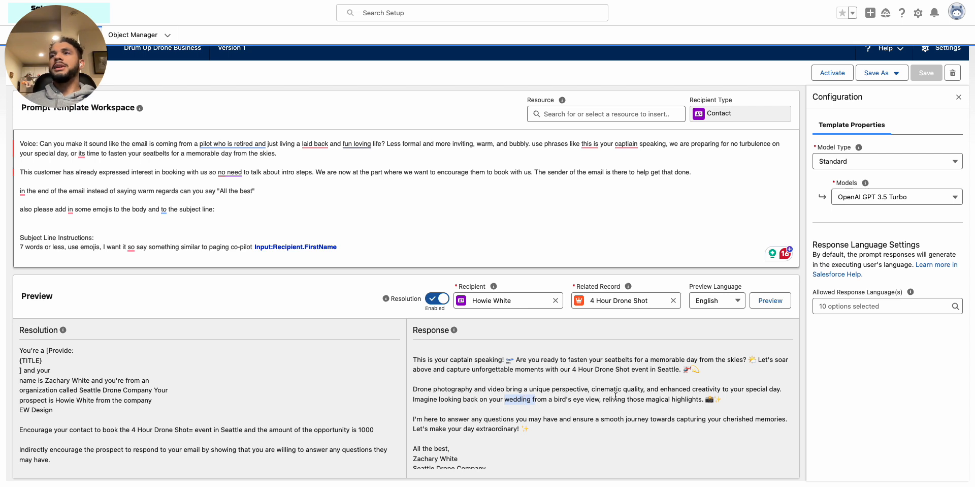
pyautogui.scroll(-1, 616, 396)
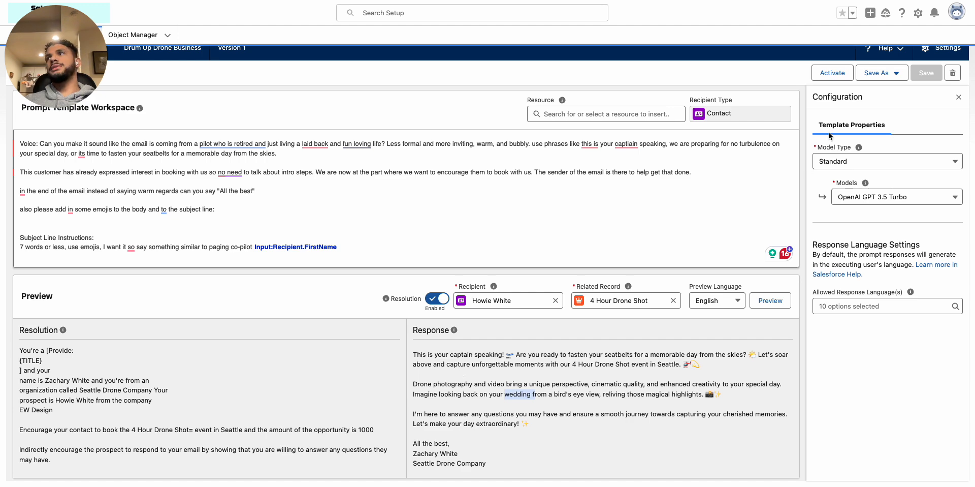
pyautogui.scroll(3, 637, 196)
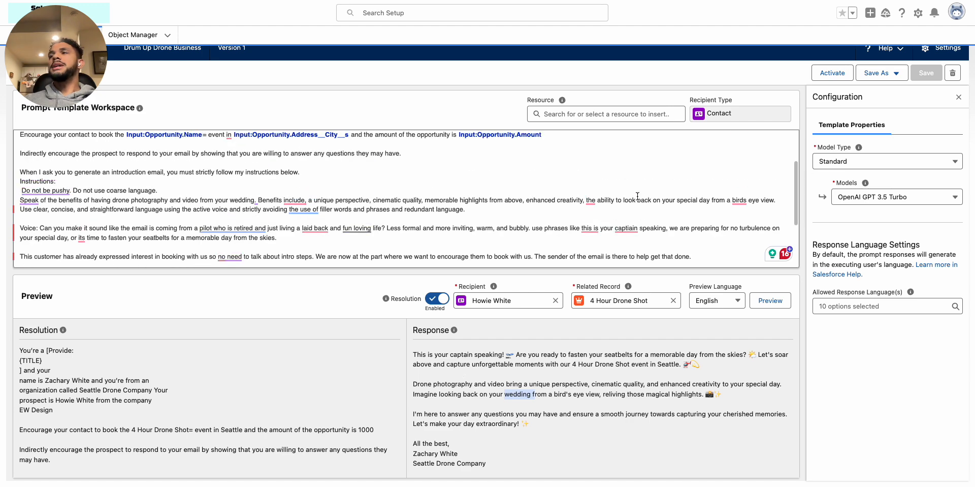
# - Change the template's model to OpenAI GPT 4, then save it and regenerate the preview
pyautogui.click(869, 198)
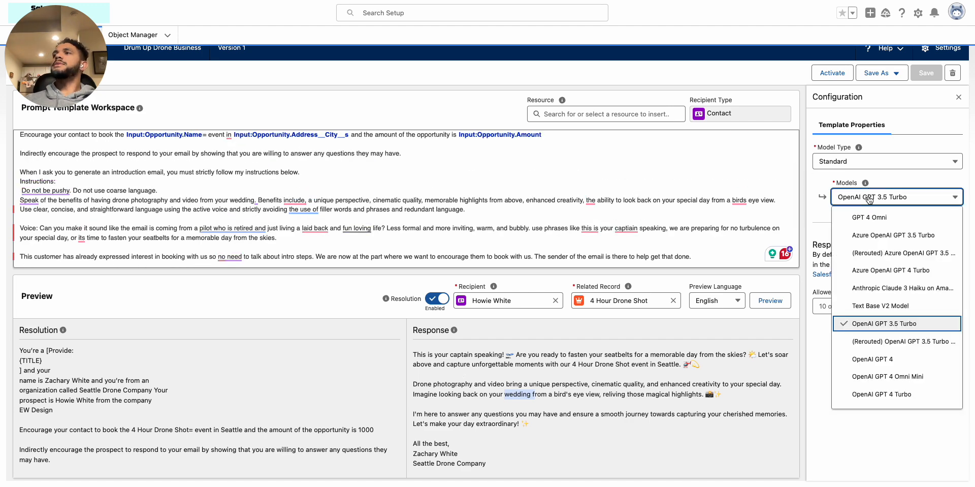
pyautogui.click(830, 176)
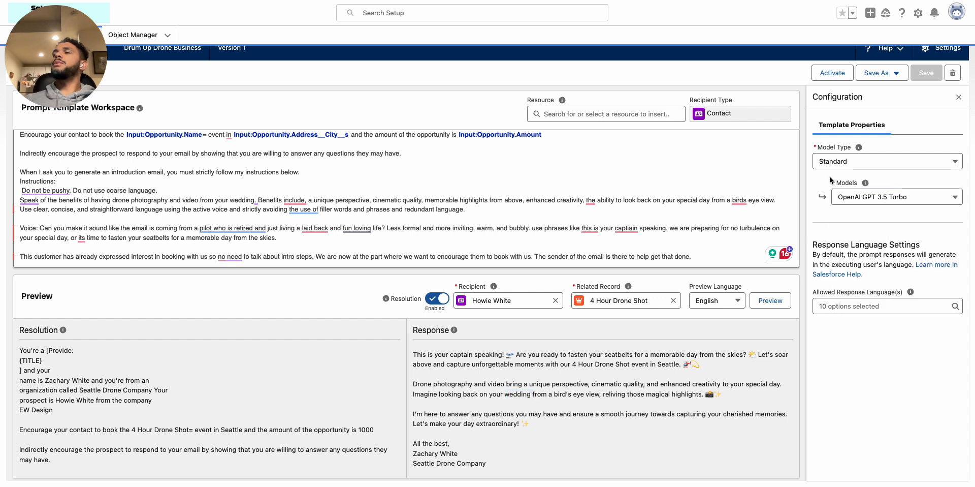
pyautogui.click(862, 194)
pyautogui.scroll(-1, 872, 267)
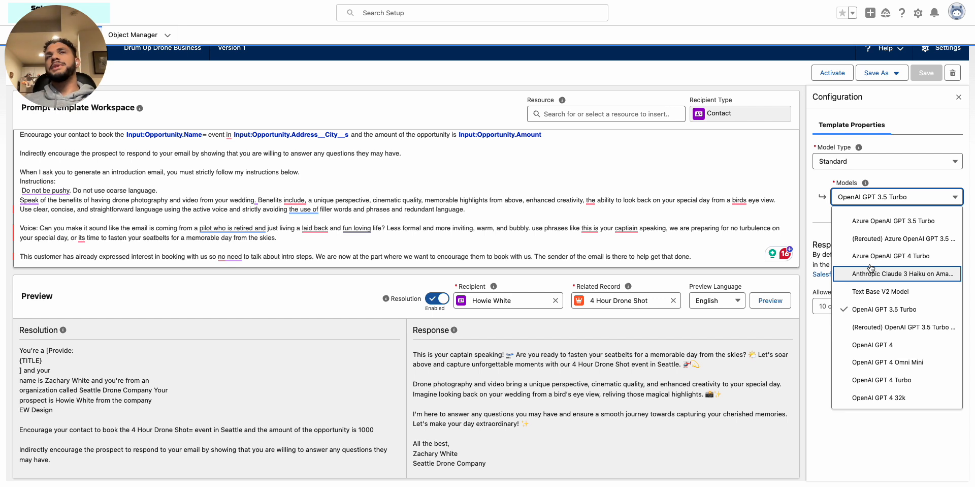
pyautogui.click(872, 344)
pyautogui.click(839, 217)
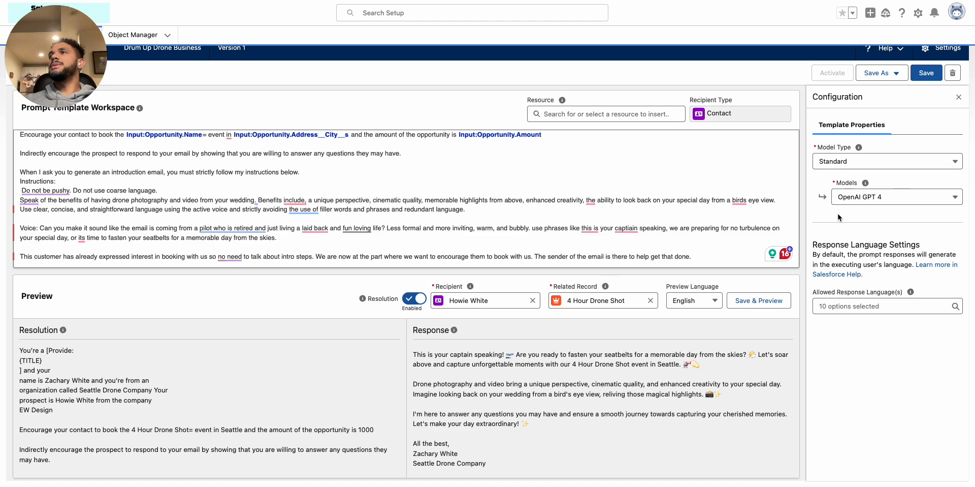
pyautogui.click(768, 301)
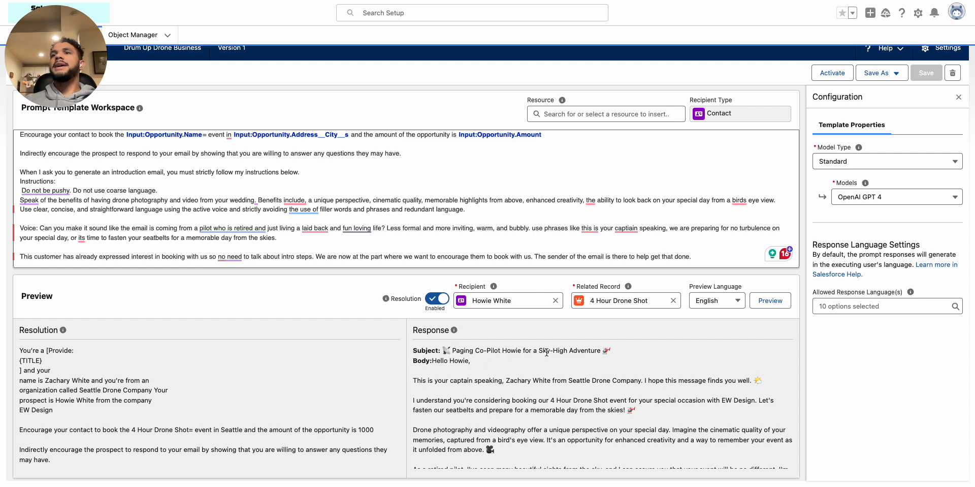
# - Read the regenerated email through to its signature, then activate the prompt template
pyautogui.scroll(-2, 546, 352)
pyautogui.scroll(-2, 547, 382)
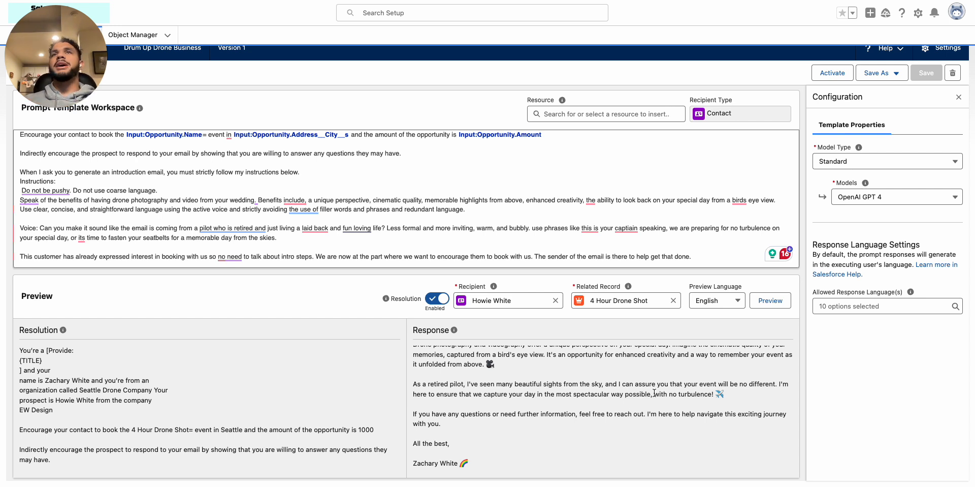
pyautogui.scroll(-2, 655, 393)
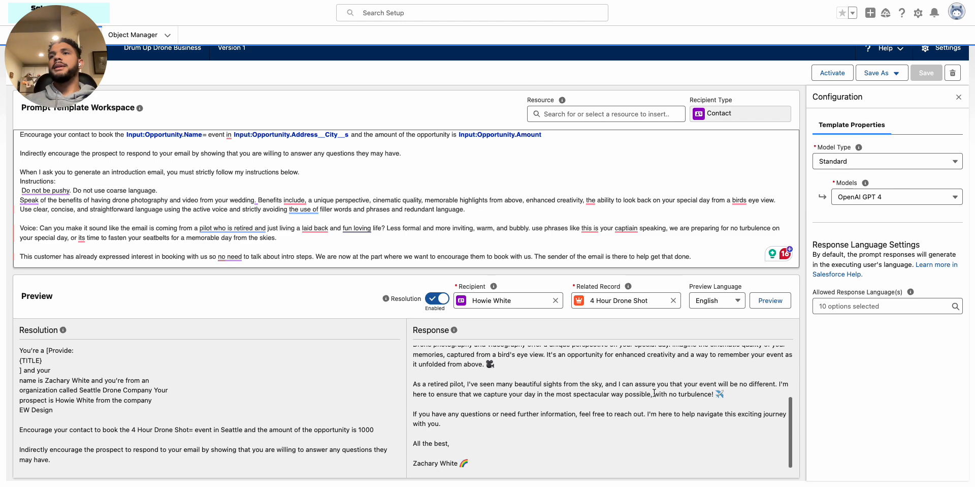
pyautogui.scroll(3, 655, 392)
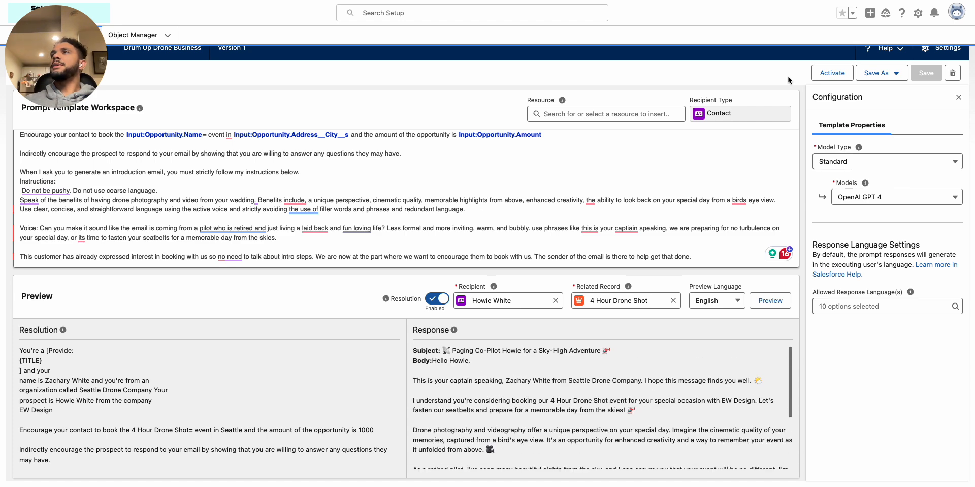
pyautogui.click(836, 74)
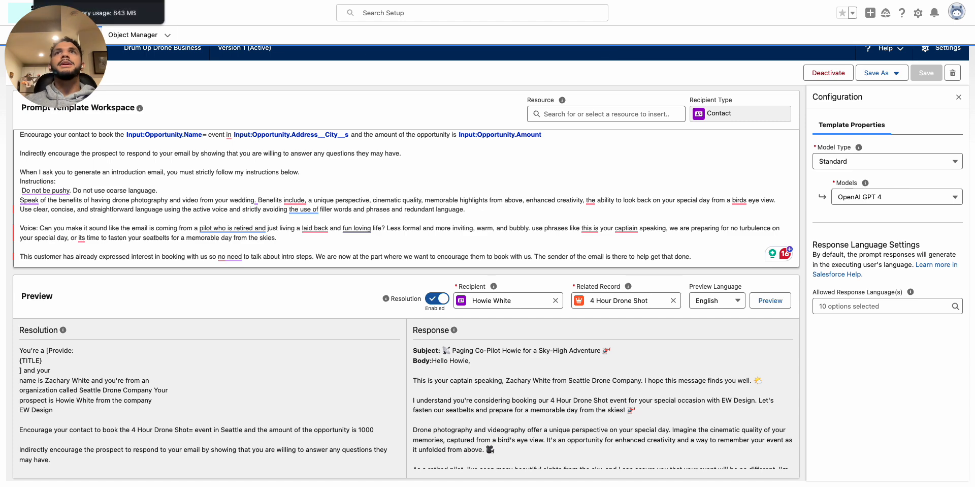
# - Switch to the 4 Hour Drone Shot opportunity, reload the page and start a new email from the record
pyautogui.click(84, 1)
pyautogui.press('super+r')
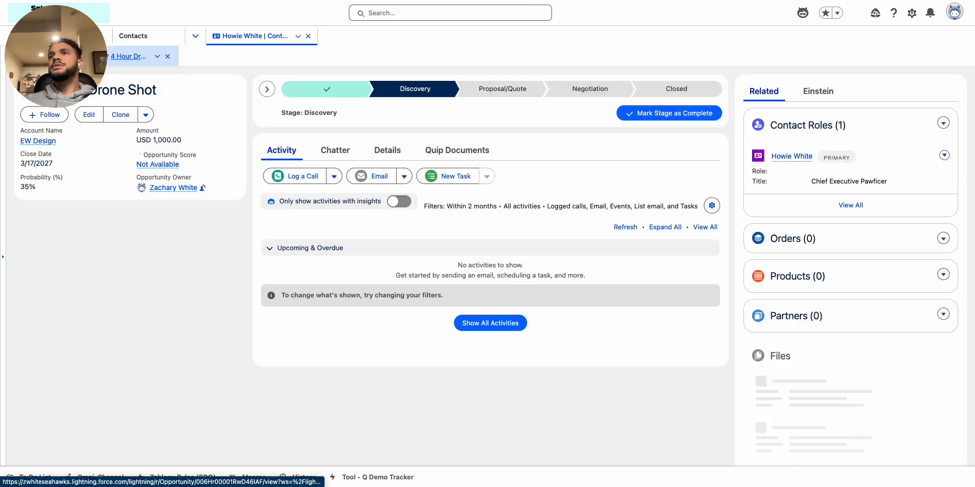
pyautogui.click(376, 176)
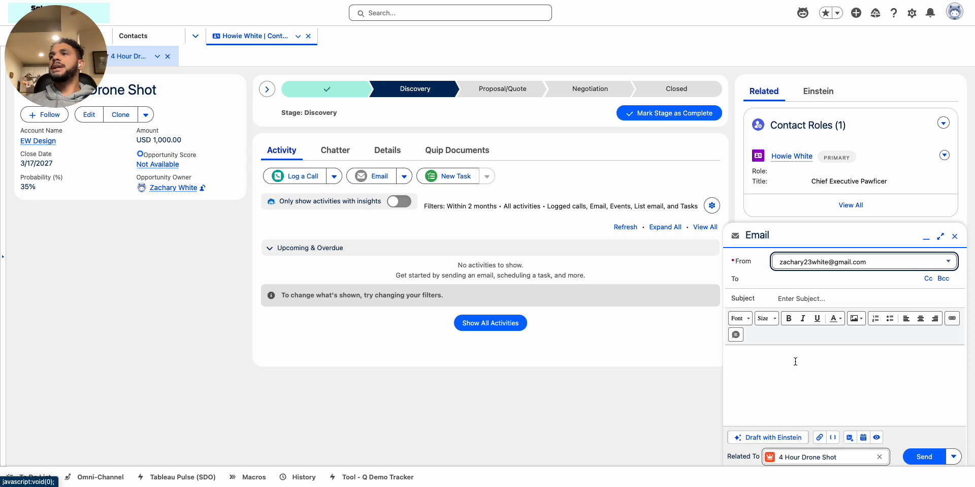
# - Address the email to the opportunity's contact and start drafting it with Einstein
pyautogui.click(769, 438)
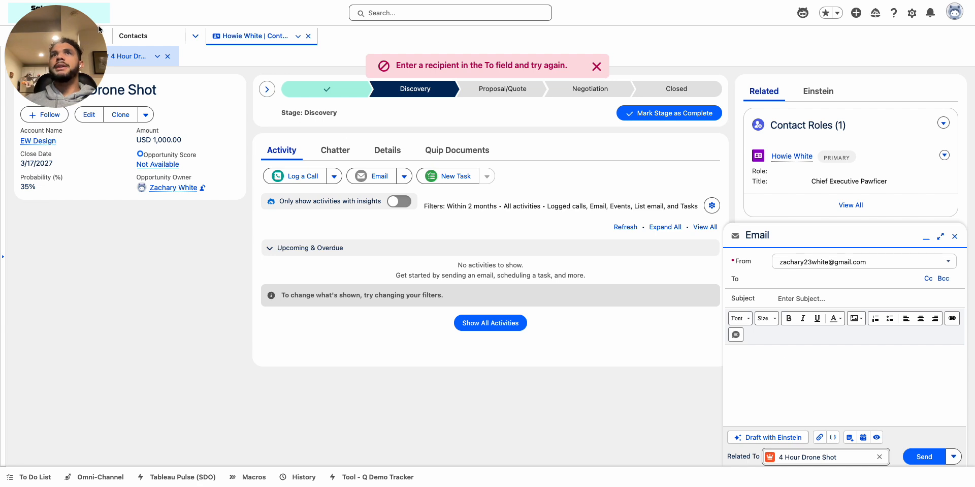
pyautogui.write('hw')
pyautogui.write('owie')
pyautogui.press('Return')
pyautogui.click(760, 437)
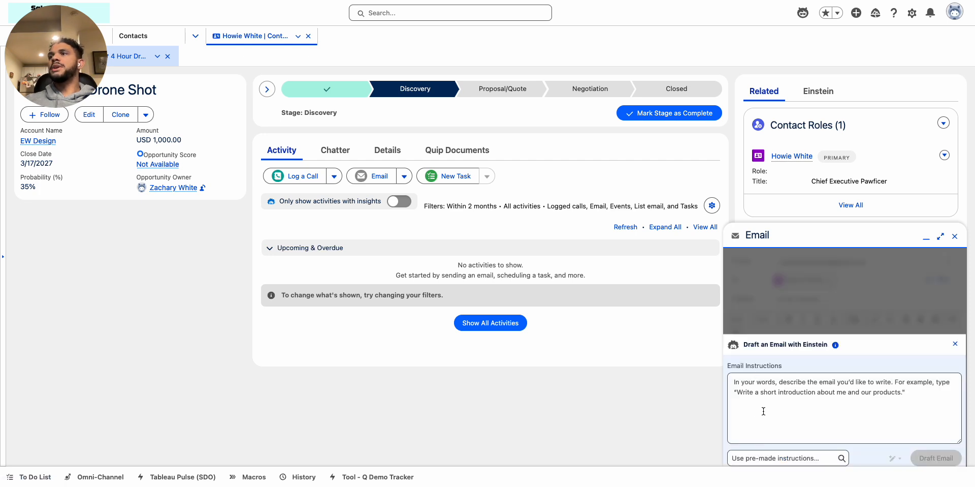
# - Look through the pre-made email instructions for the Drum Up Drone Business template
pyautogui.click(762, 456)
pyautogui.scroll(-1, 772, 399)
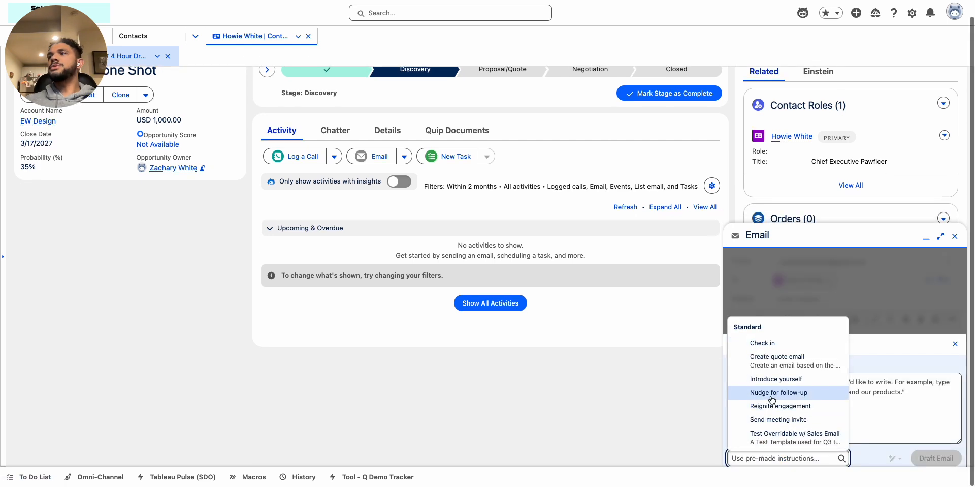
pyautogui.scroll(1, 774, 409)
pyautogui.scroll(-1, 799, 402)
pyautogui.scroll(1, 799, 402)
pyautogui.scroll(-1, 791, 374)
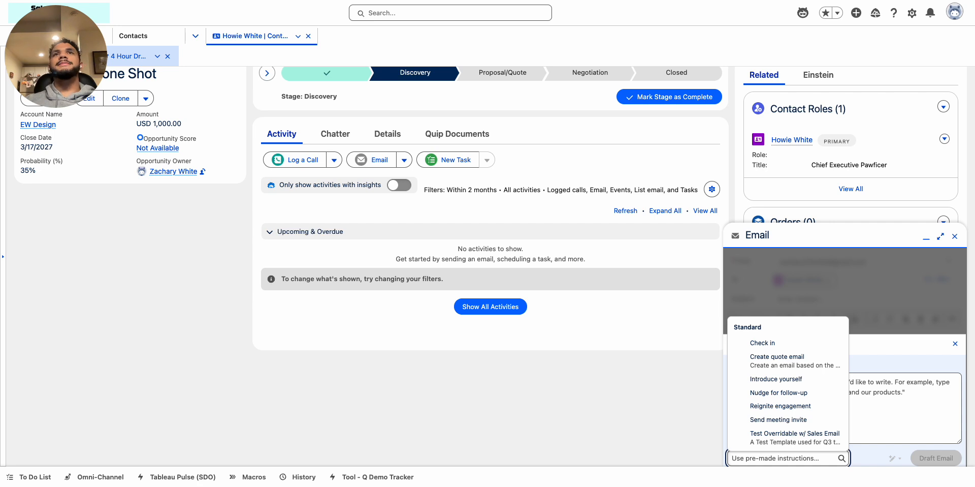
# - From the contact's record, draft the email with the Drum Up Drone Business instructions, using the 4 Hour Drone Shot opportunity
pyautogui.click(53, 56)
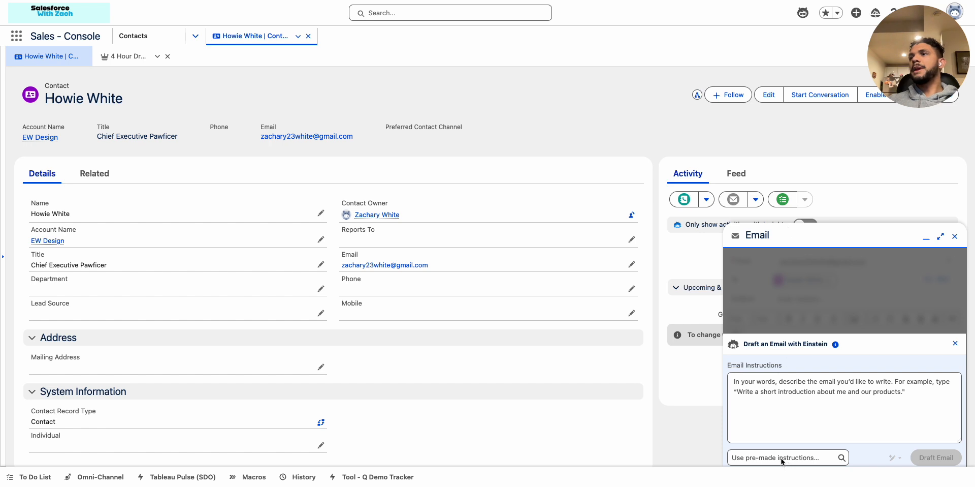
pyautogui.click(754, 458)
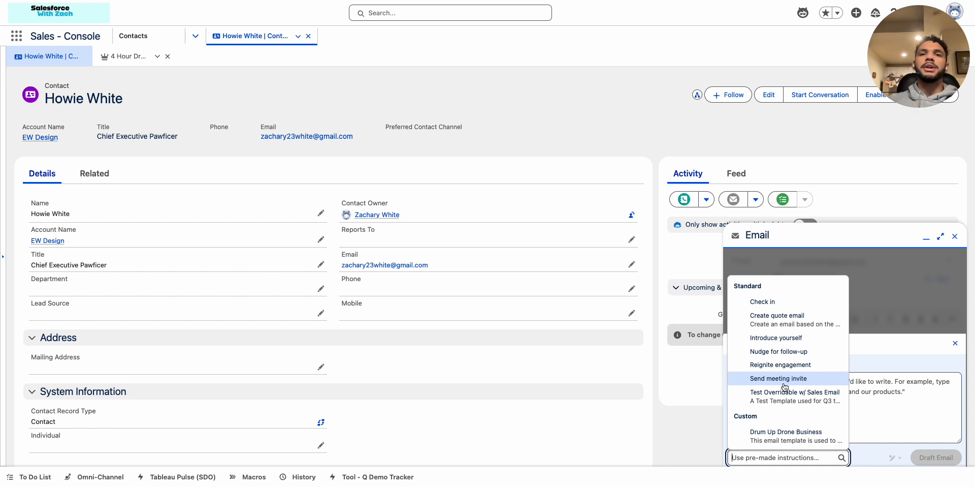
pyautogui.click(786, 435)
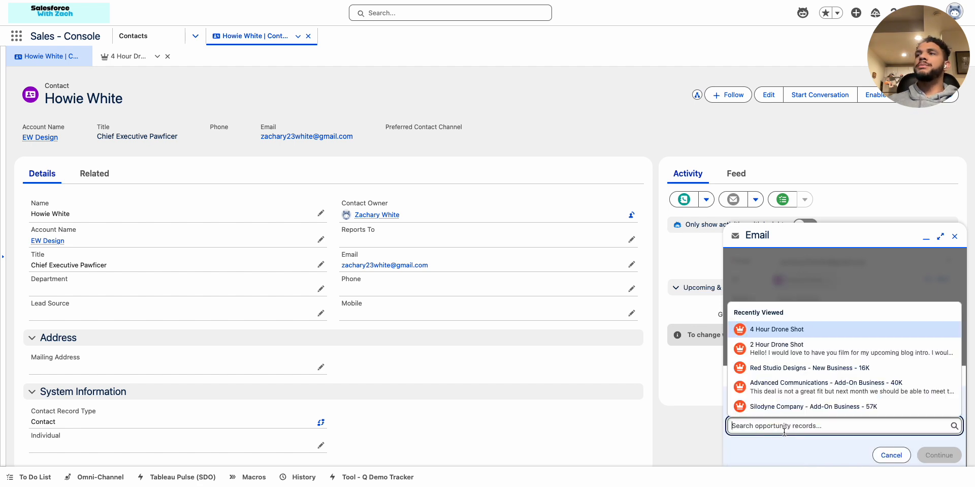
pyautogui.click(798, 334)
pyautogui.click(939, 453)
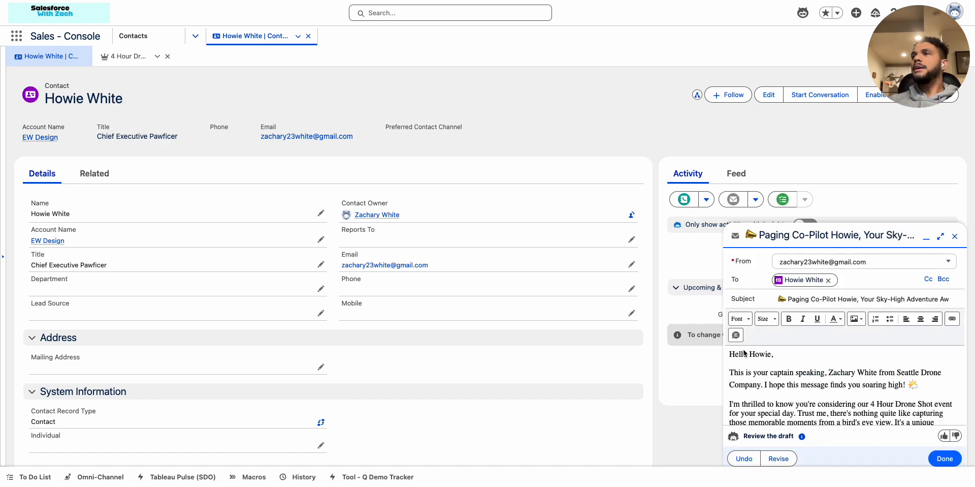
# - Enlarge the email composer and read the generated draft from the greeting through to the signature
pyautogui.click(940, 237)
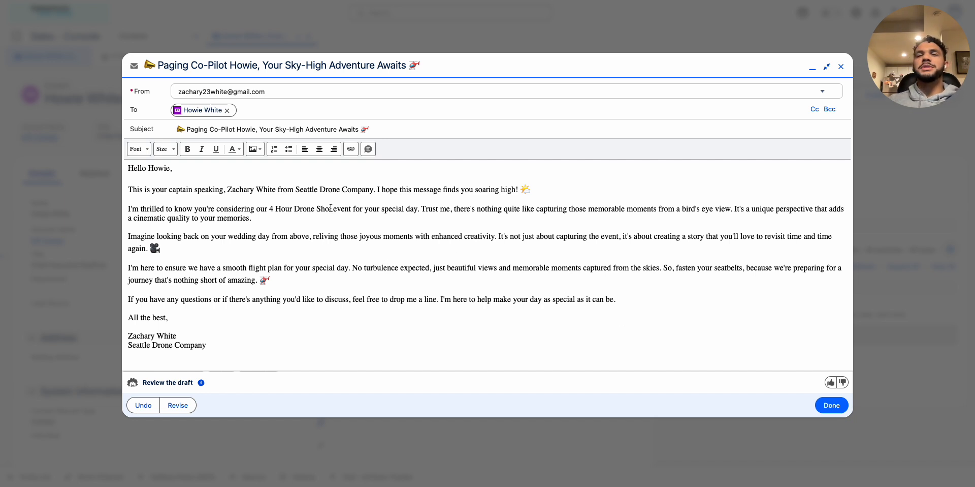
pyautogui.scroll(-2, 275, 246)
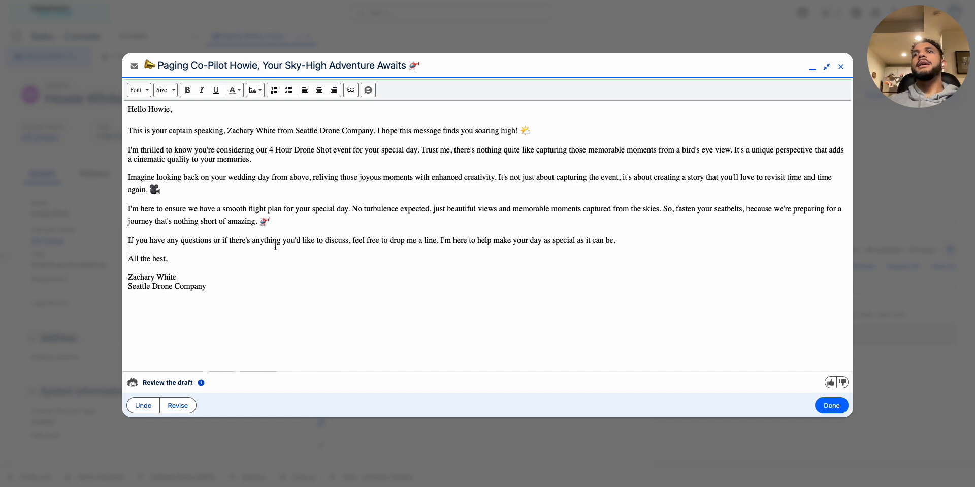
pyautogui.scroll(2, 276, 246)
pyautogui.tripleClick(273, 292)
pyautogui.write('f]\\\\')
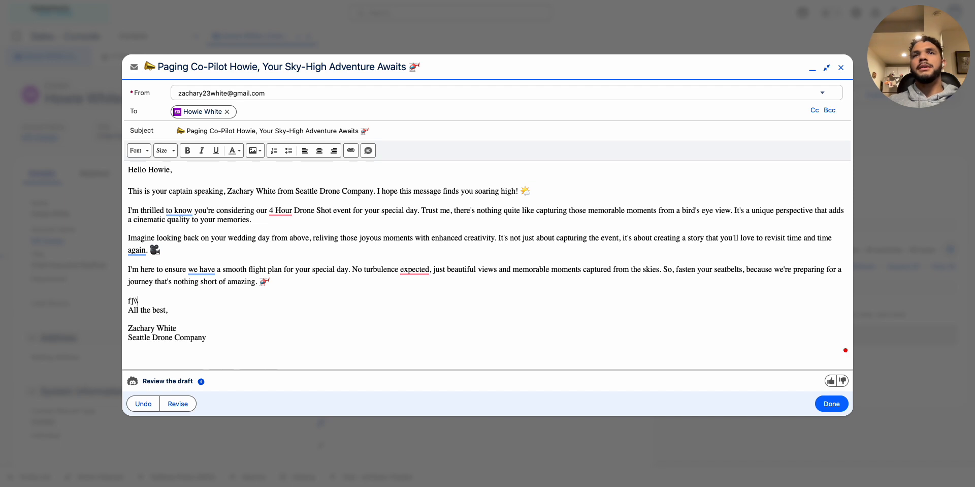
pyautogui.press('super+z')
pyautogui.click(627, 285)
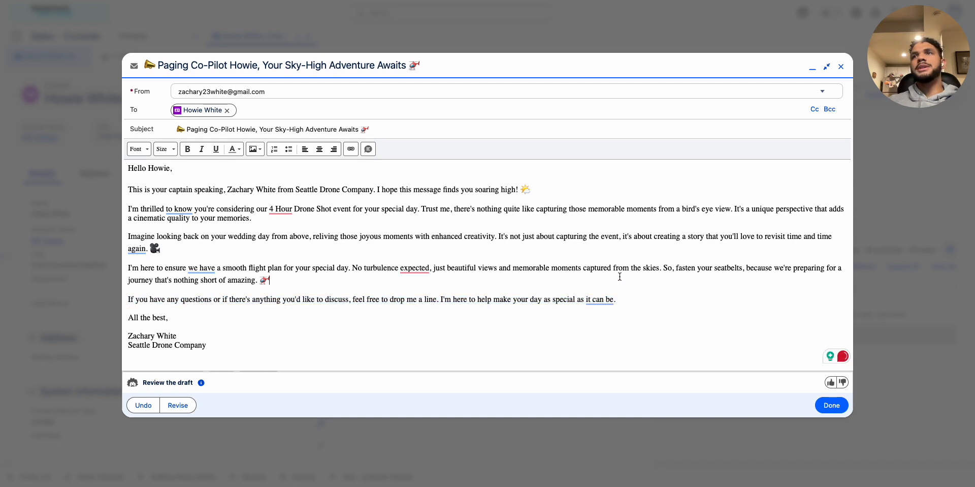
# - Accept the suggested corrections in the email body: "turbulence is expected" and "4-Hour Drone Shot"
pyautogui.click(416, 275)
pyautogui.click(418, 297)
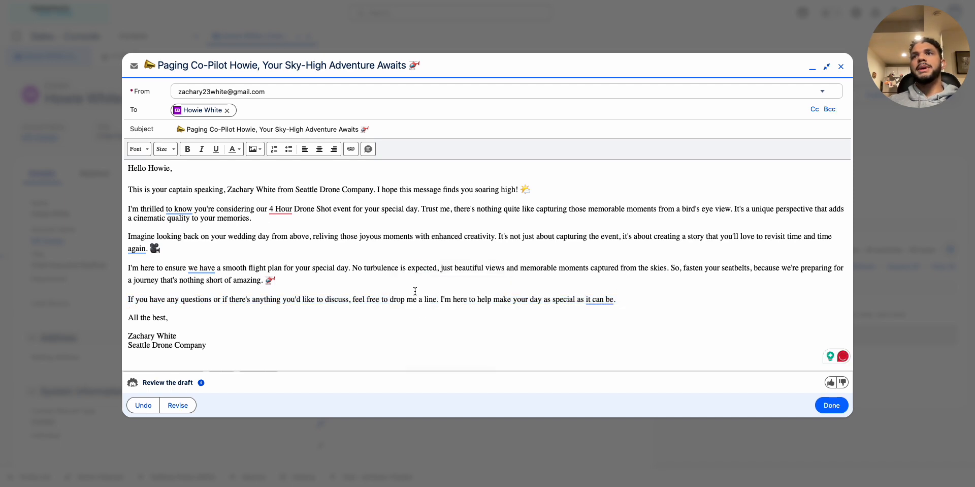
pyautogui.click(280, 209)
pyautogui.click(283, 233)
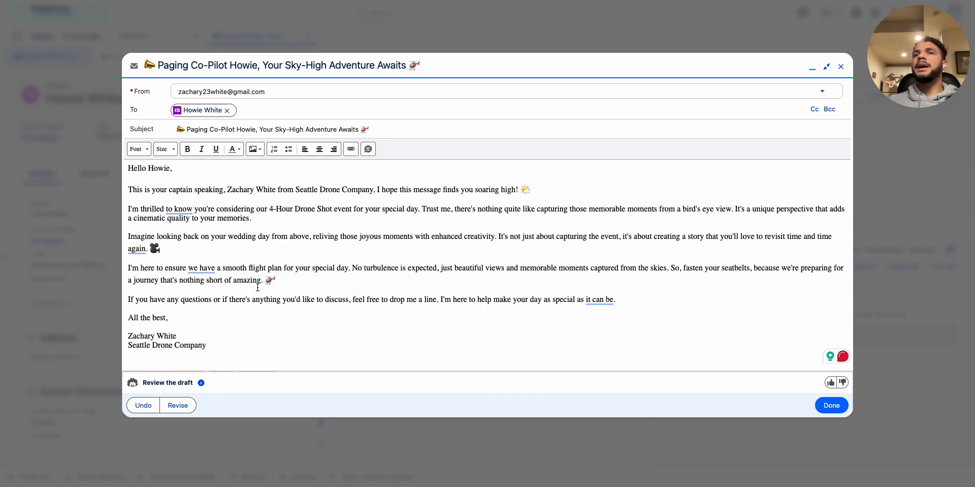
# - Give the generated draft a positive rating, finish its review and send the email
pyautogui.scroll(-1, 635, 325)
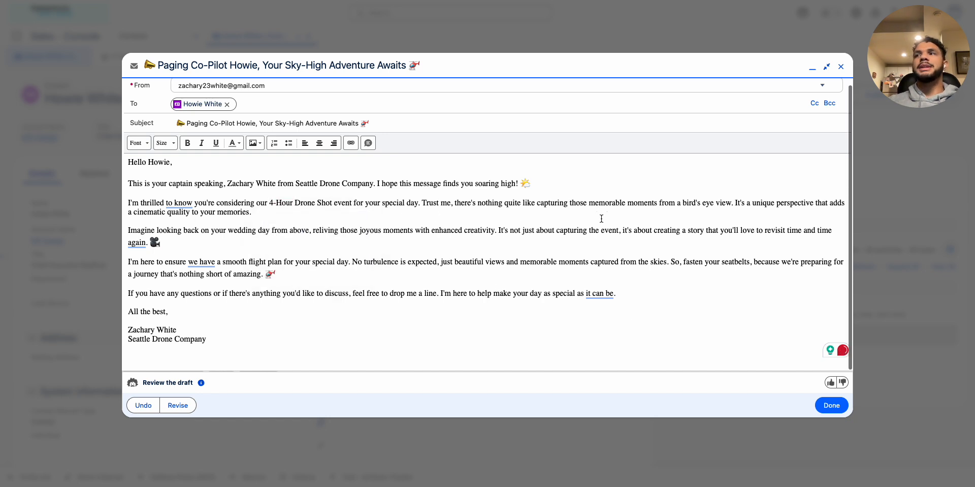
pyautogui.click(830, 381)
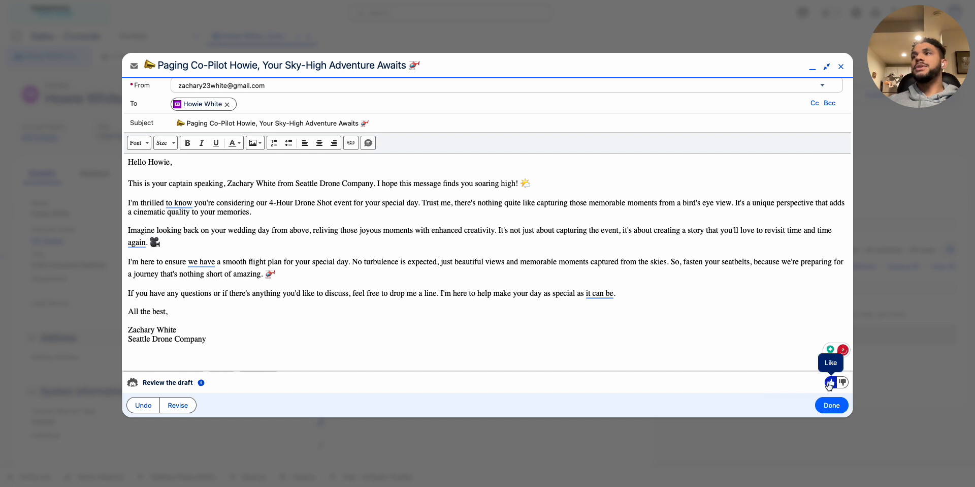
pyautogui.click(832, 406)
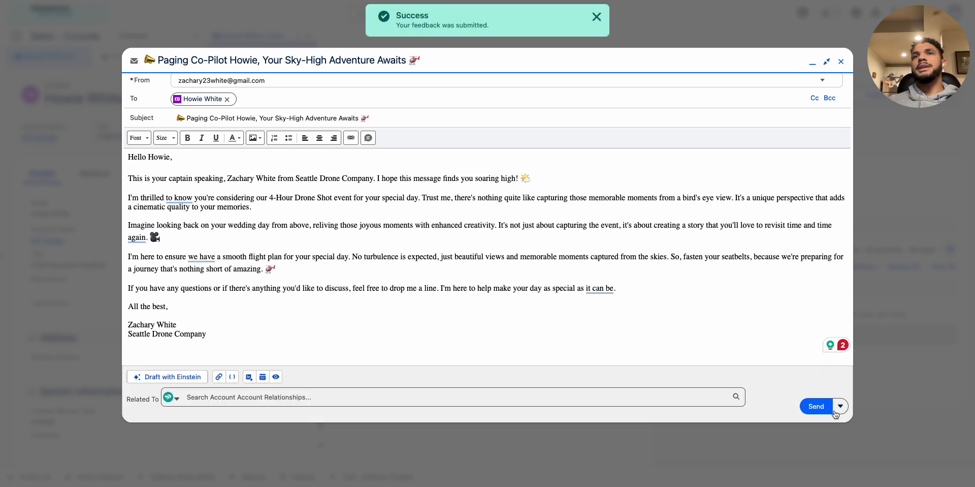
pyautogui.click(830, 410)
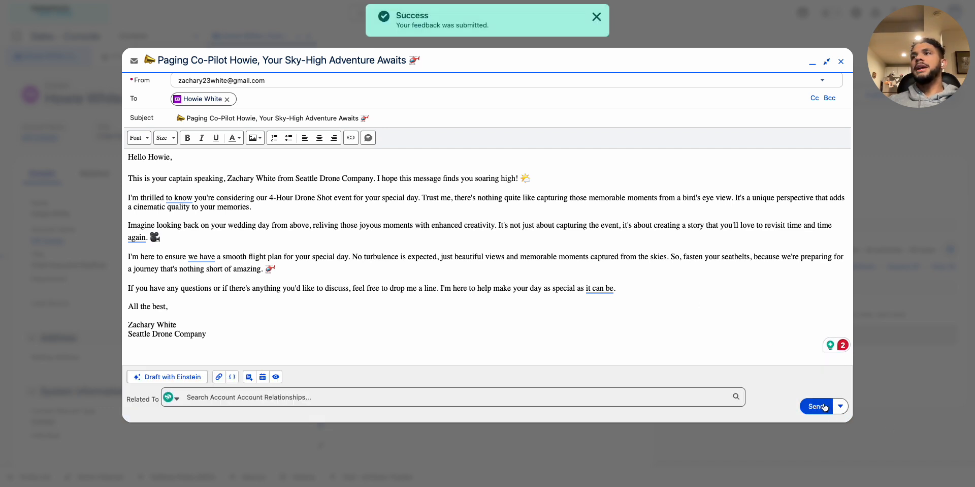